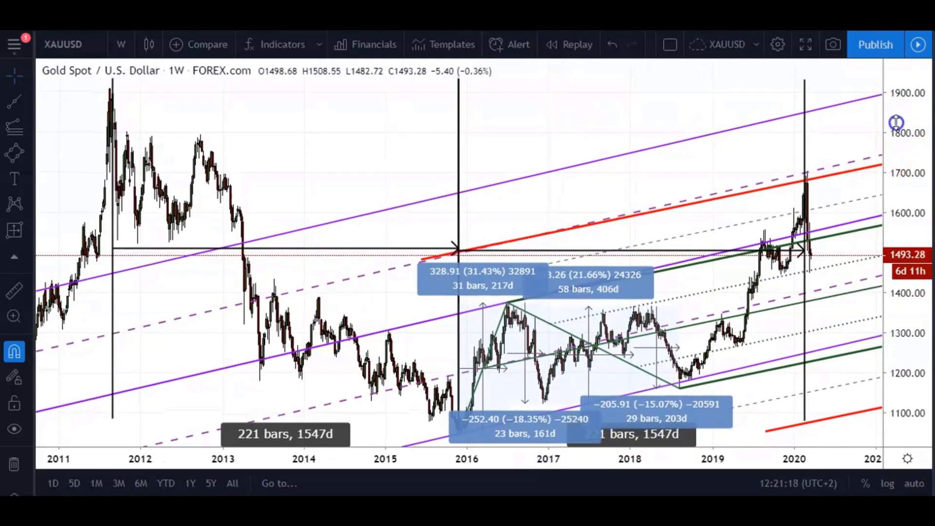
Review the weekly gold chart from 2011 to 2020 with its rising channels and two consecutive date ranges.
{"action": "left_click_drag", "start_coordinate": [678, 130], "coordinate": [643, 115]}
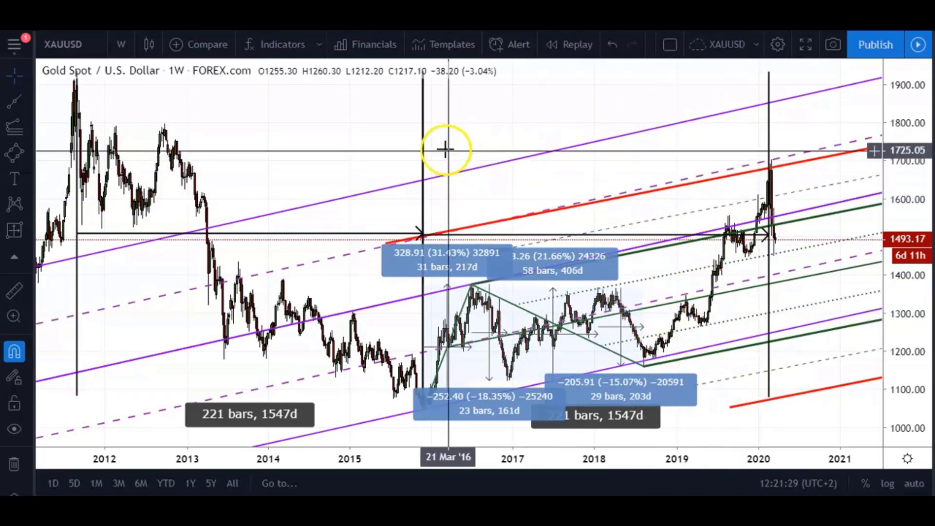
{"action": "left_click_drag", "start_coordinate": [286, 148], "coordinate": [329, 163]}
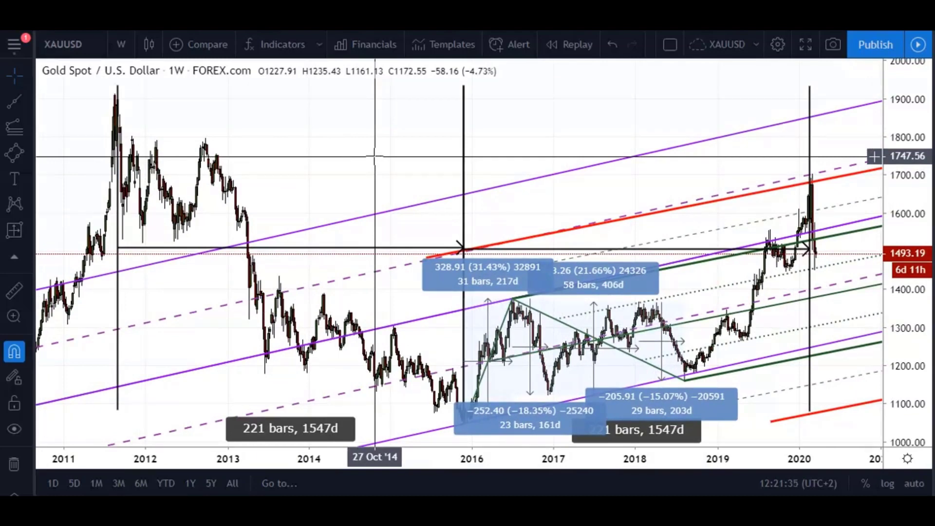
{"action": "mouse_move", "coordinate": [423, 177]}
{"action": "left_mouse_down"}
{"action": "mouse_move", "coordinate": [408, 147]}
{"action": "mouse_move", "coordinate": [379, 152]}
{"action": "mouse_move", "coordinate": [414, 163]}
{"action": "left_mouse_up"}
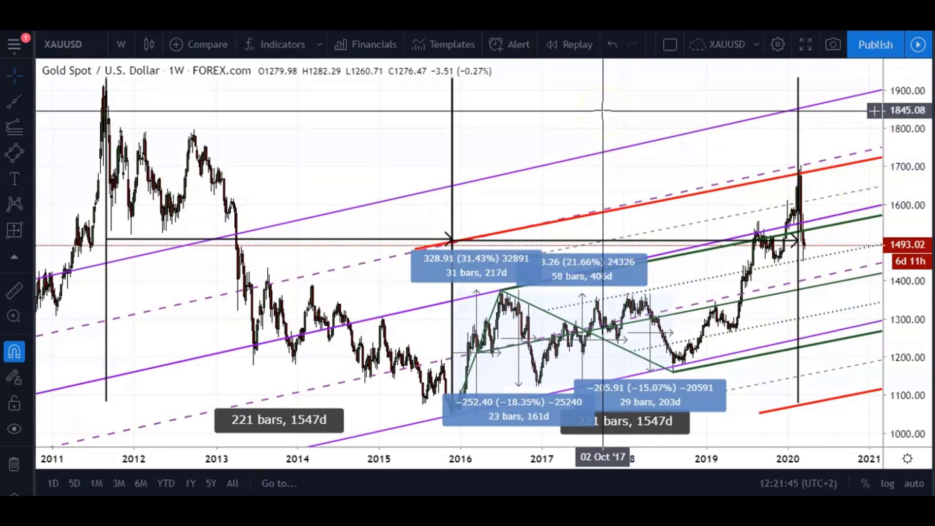
{"action": "left_click", "coordinate": [605, 117]}
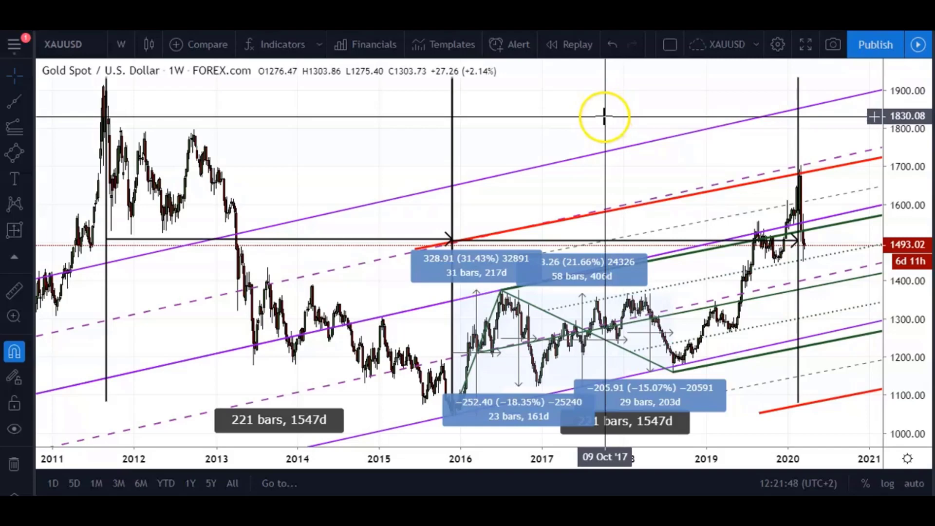
{"action": "mouse_move", "coordinate": [387, 157]}
{"action": "left_mouse_down"}
{"action": "mouse_move", "coordinate": [399, 144]}
{"action": "mouse_move", "coordinate": [384, 141]}
{"action": "left_mouse_up"}
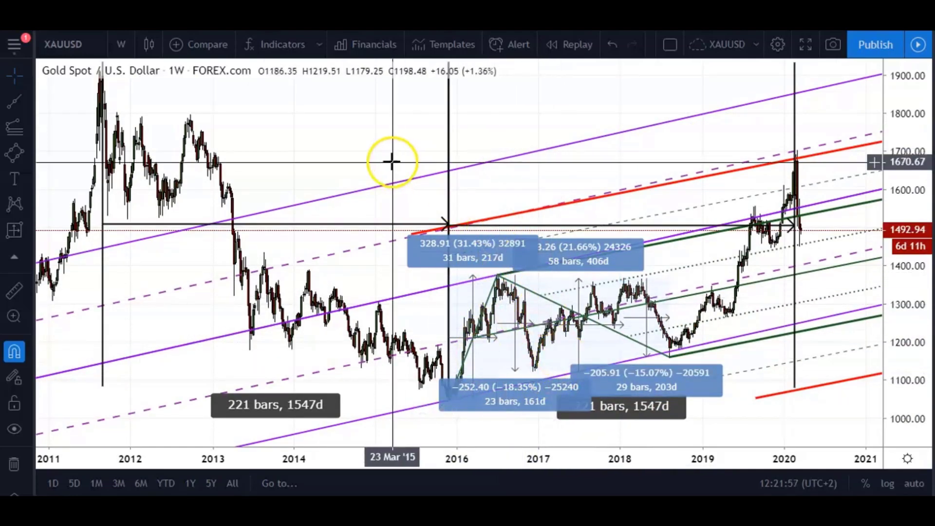
{"action": "left_click_drag", "start_coordinate": [379, 151], "coordinate": [437, 152]}
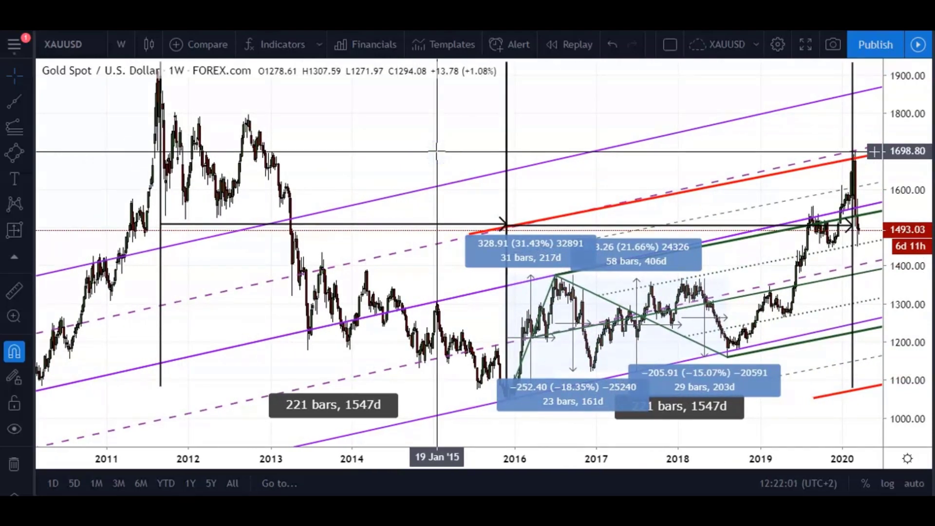
{"action": "left_click_drag", "start_coordinate": [468, 140], "coordinate": [450, 156]}
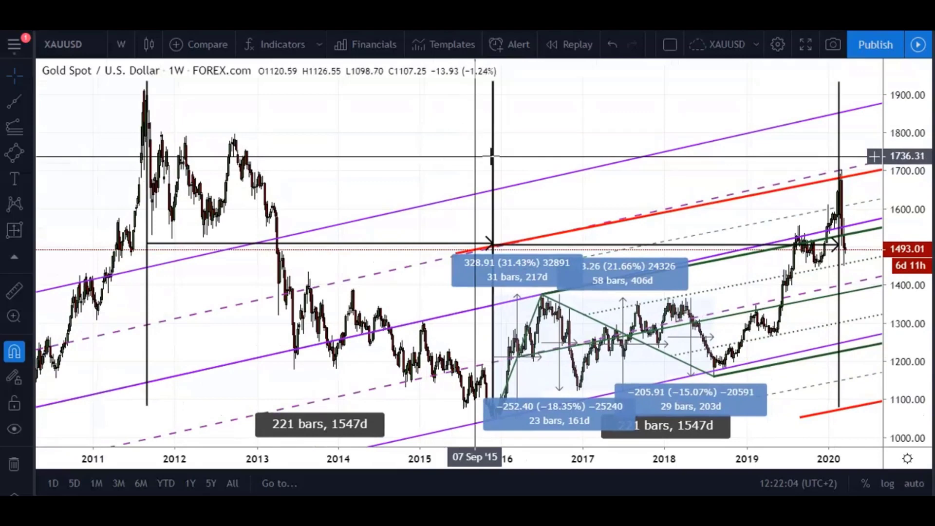
Examine the 2011 price peak where the first date range starts and the decline that follows it.
{"action": "left_click_drag", "start_coordinate": [678, 457], "coordinate": [659, 455]}
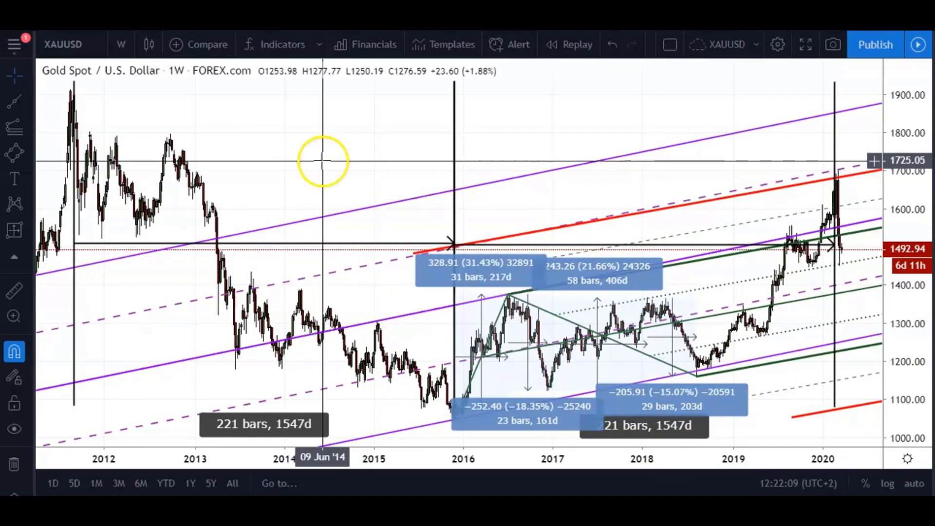
{"action": "left_click_drag", "start_coordinate": [322, 161], "coordinate": [414, 167]}
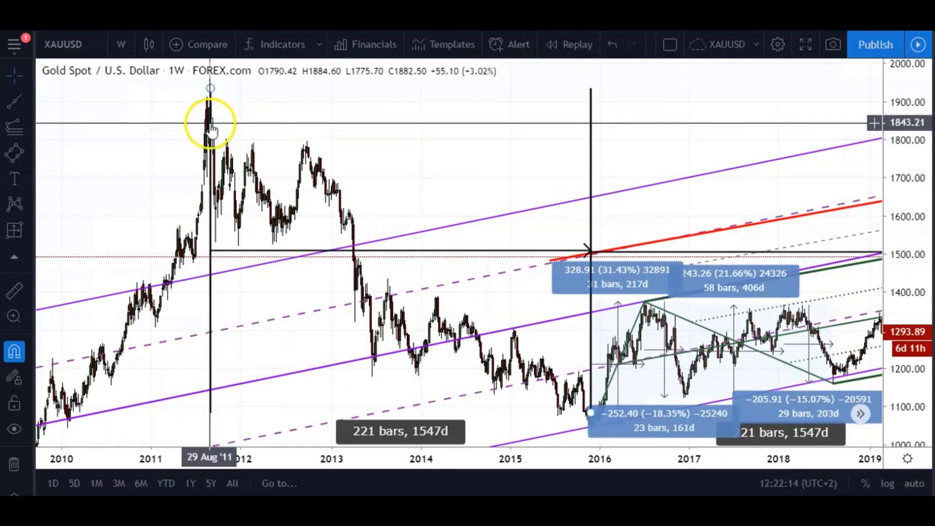
{"action": "left_click", "coordinate": [211, 129]}
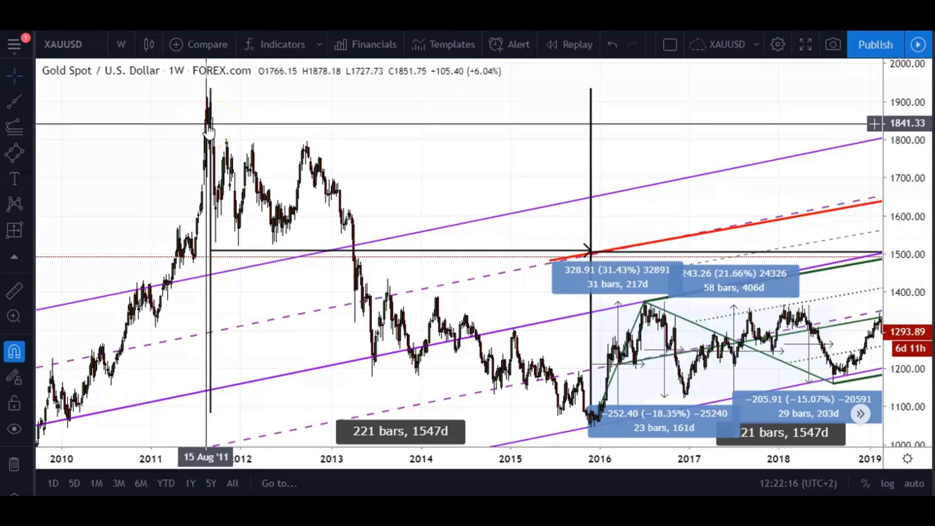
{"action": "left_click_drag", "start_coordinate": [290, 105], "coordinate": [546, 365]}
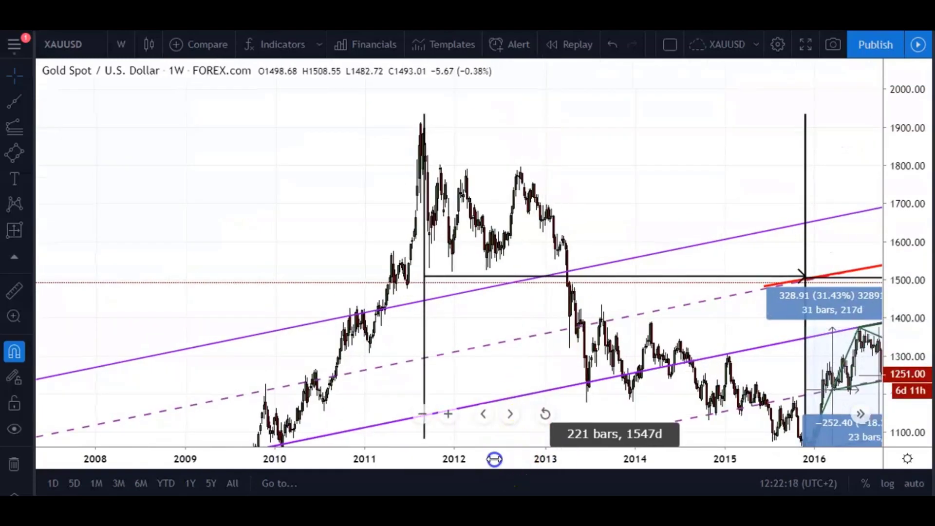
{"action": "left_click_drag", "start_coordinate": [499, 461], "coordinate": [248, 452]}
{"action": "left_click", "coordinate": [121, 209]}
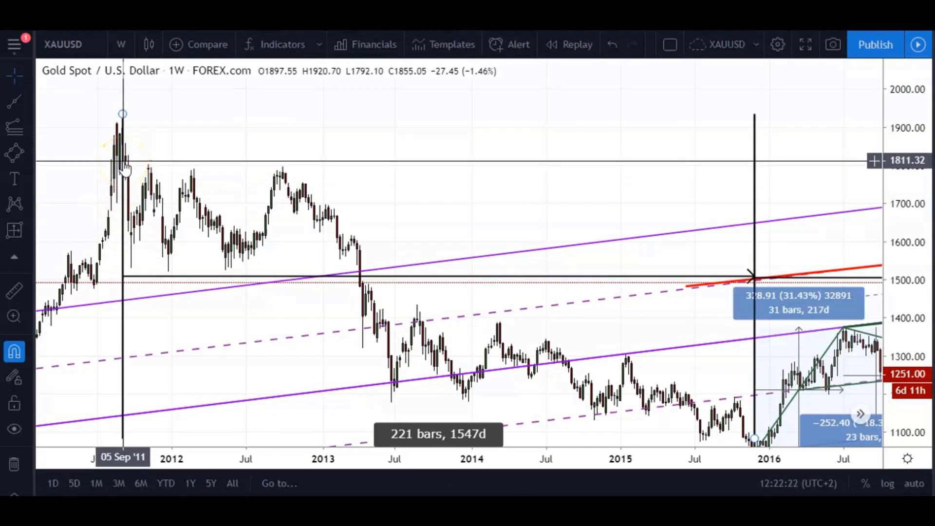
{"action": "left_click", "coordinate": [142, 98]}
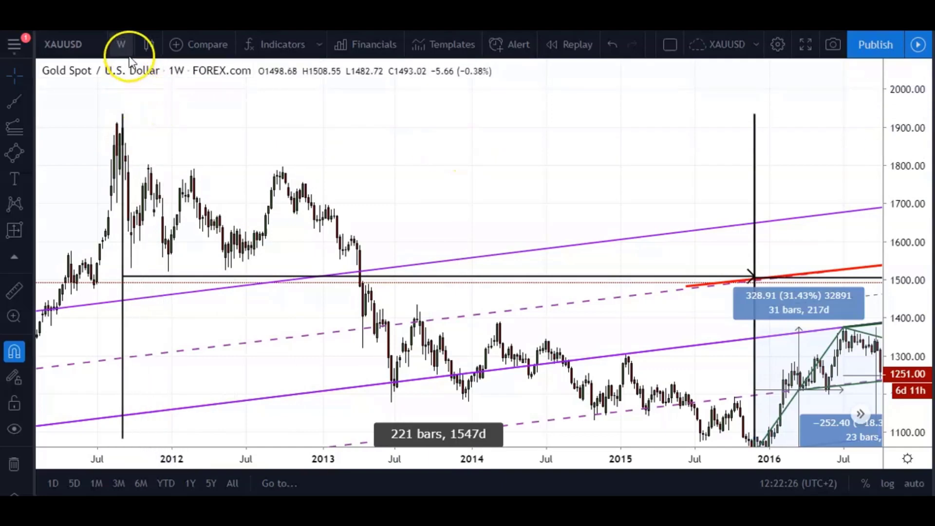
{"action": "left_click_drag", "start_coordinate": [460, 156], "coordinate": [458, 117]}
{"action": "left_click_drag", "start_coordinate": [254, 465], "coordinate": [402, 454]}
{"action": "left_click_drag", "start_coordinate": [553, 146], "coordinate": [386, 131]}
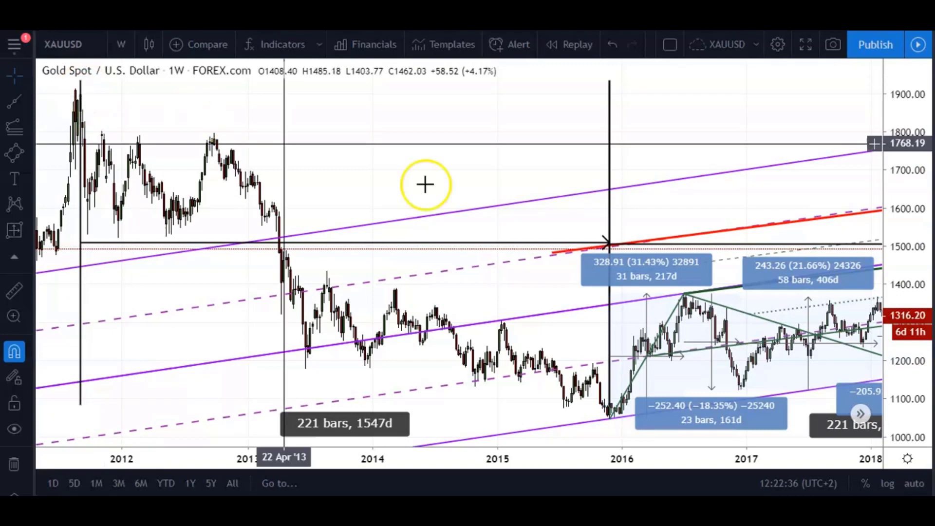
Examine the late-2015 low where the first date range ends, relative to the purple channel lines.
{"action": "left_click", "coordinate": [608, 421]}
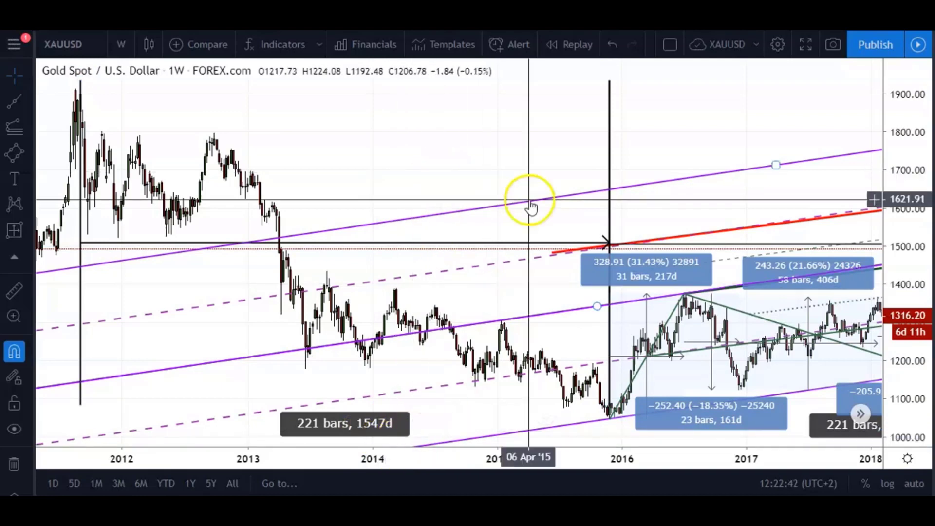
{"action": "left_click_drag", "start_coordinate": [892, 248], "coordinate": [898, 242]}
{"action": "left_click_drag", "start_coordinate": [475, 166], "coordinate": [473, 155]}
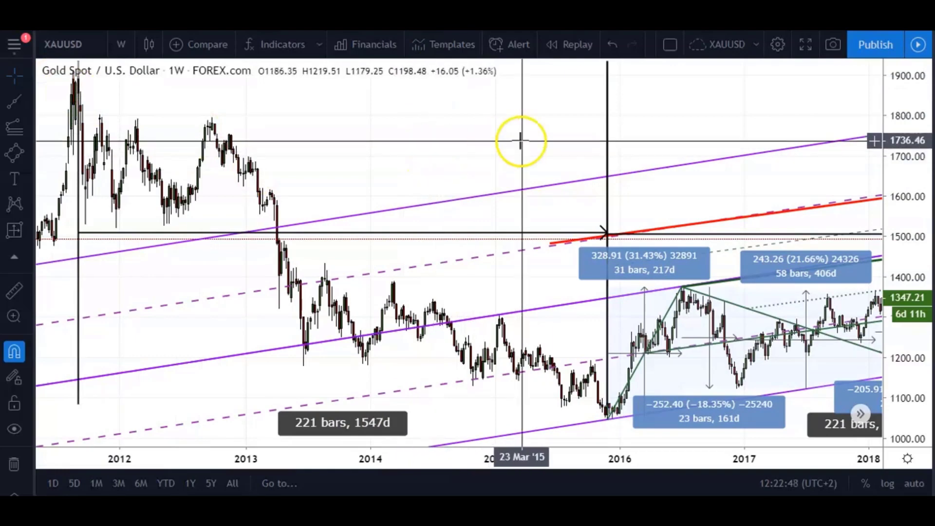
{"action": "left_click_drag", "start_coordinate": [521, 141], "coordinate": [512, 152]}
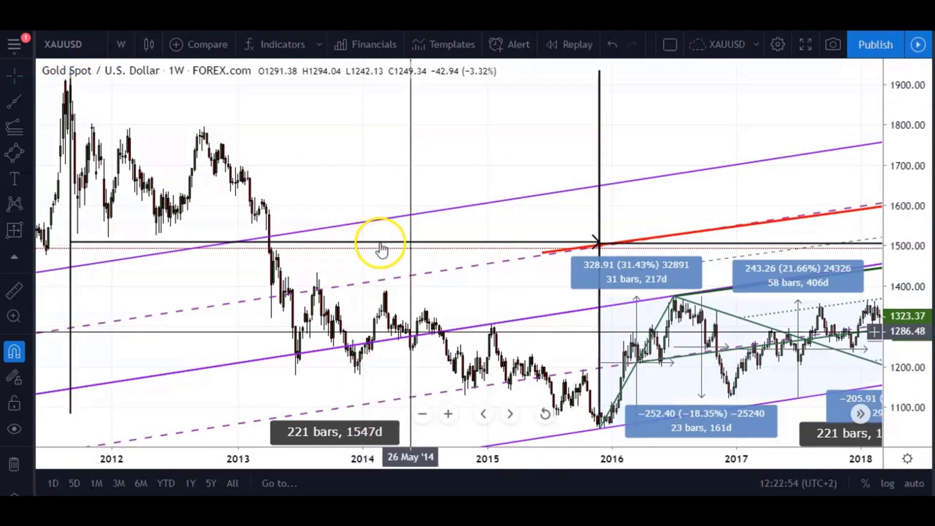
{"action": "mouse_move", "coordinate": [531, 158]}
{"action": "left_mouse_down"}
{"action": "mouse_move", "coordinate": [492, 153]}
{"action": "mouse_move", "coordinate": [526, 146]}
{"action": "left_mouse_up"}
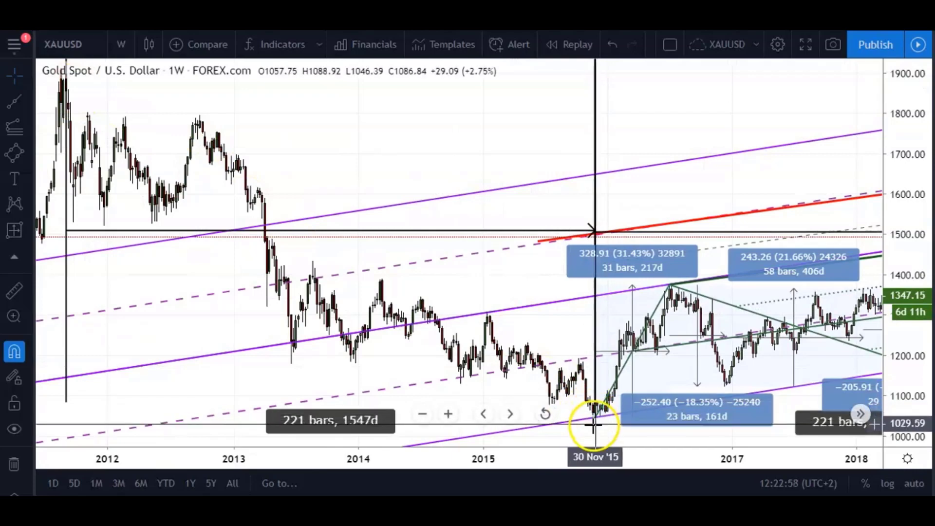
{"action": "left_click_drag", "start_coordinate": [592, 119], "coordinate": [549, 125]}
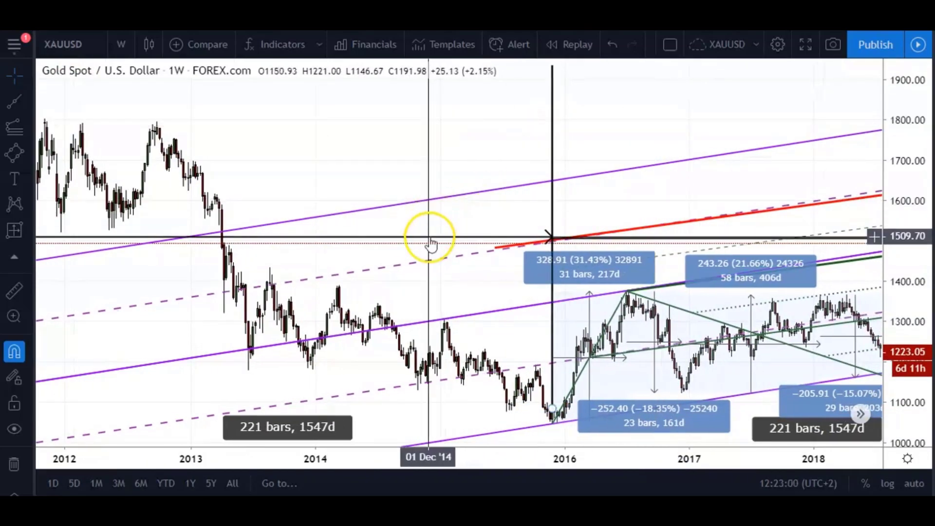
{"action": "left_click_drag", "start_coordinate": [302, 144], "coordinate": [394, 145]}
Examine the February 2020 peak at the end of the second date range and the channel lines since 2016.
{"action": "left_click_drag", "start_coordinate": [624, 151], "coordinate": [348, 151]}
{"action": "left_click_drag", "start_coordinate": [771, 151], "coordinate": [483, 171]}
{"action": "left_click_drag", "start_coordinate": [904, 356], "coordinate": [692, 159]}
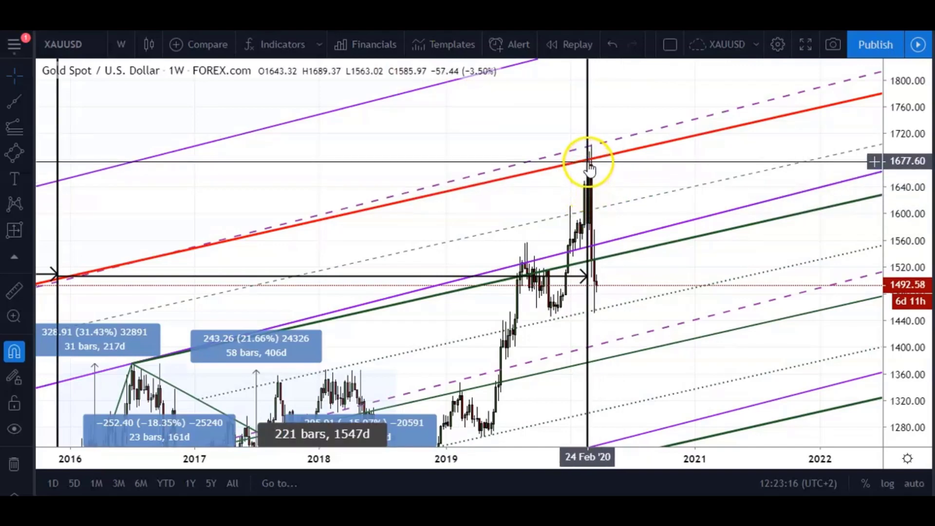
{"action": "left_click_drag", "start_coordinate": [660, 155], "coordinate": [785, 110]}
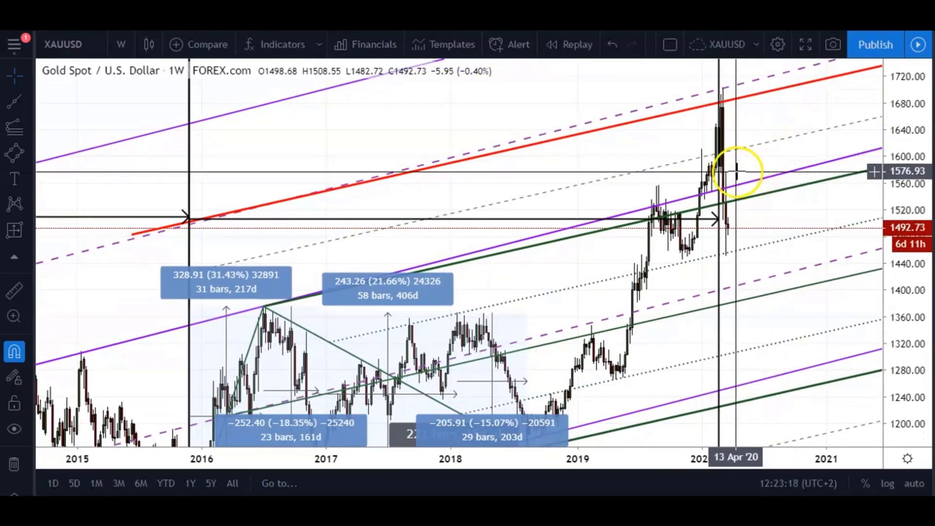
{"action": "left_click_drag", "start_coordinate": [595, 167], "coordinate": [544, 177]}
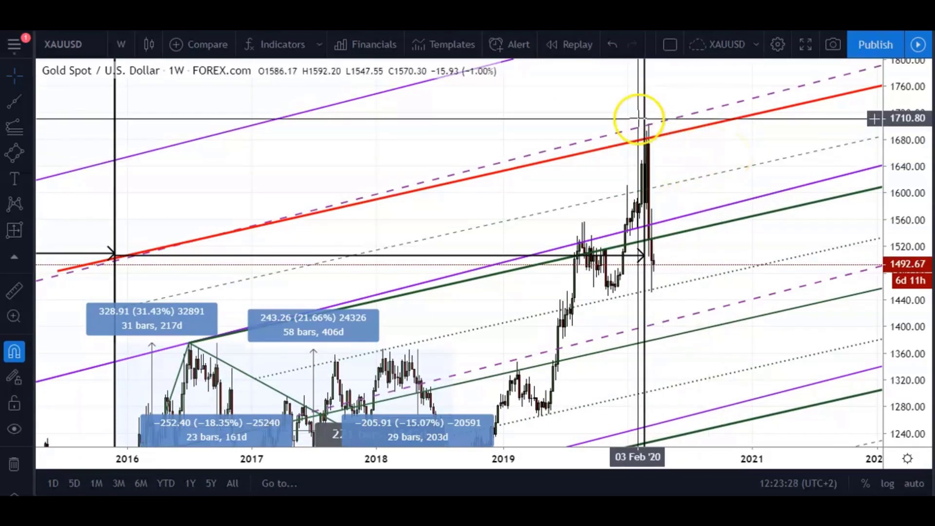
{"action": "left_click_drag", "start_coordinate": [340, 171], "coordinate": [455, 121]}
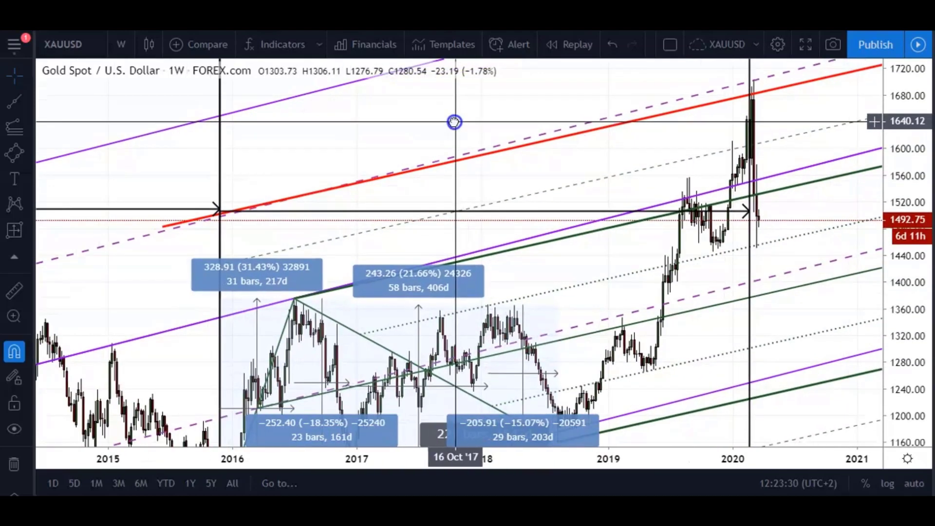
{"action": "left_click", "coordinate": [288, 211]}
{"action": "left_click", "coordinate": [659, 203]}
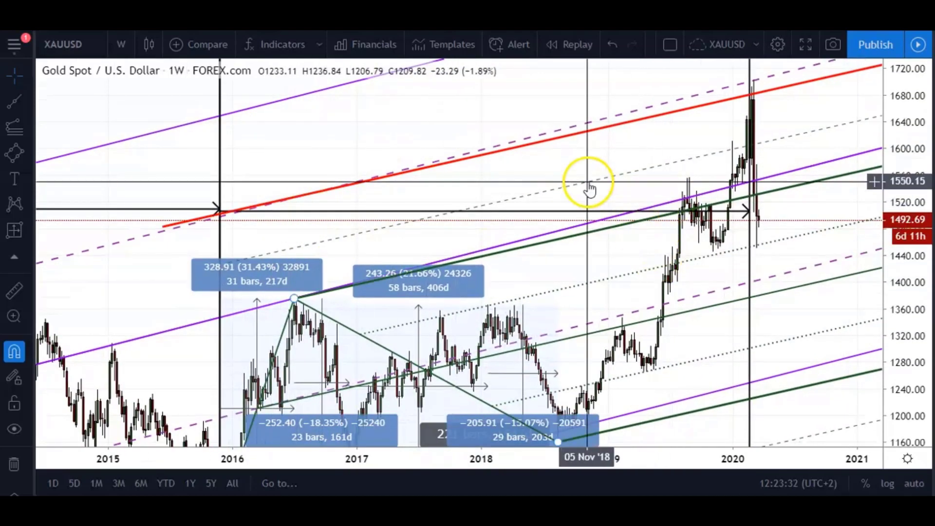
{"action": "left_click", "coordinate": [560, 167]}
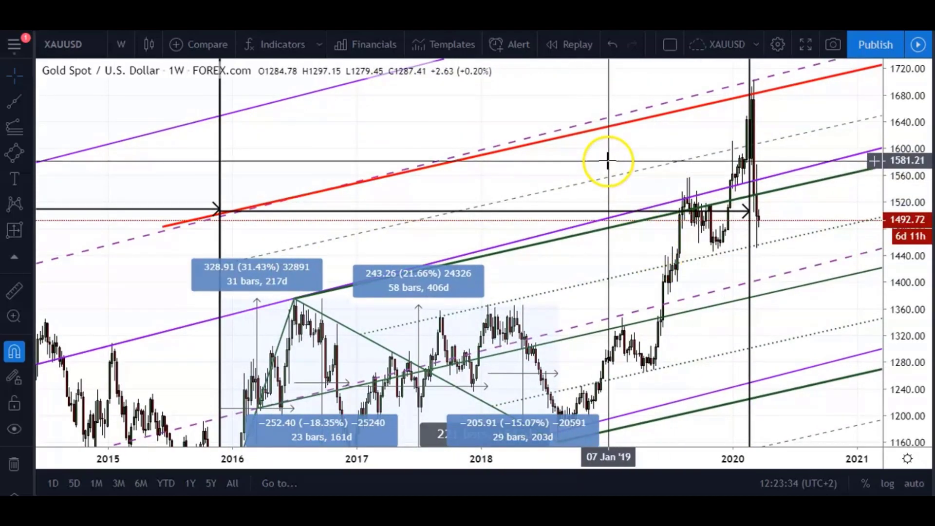
{"action": "left_click_drag", "start_coordinate": [608, 161], "coordinate": [557, 118]}
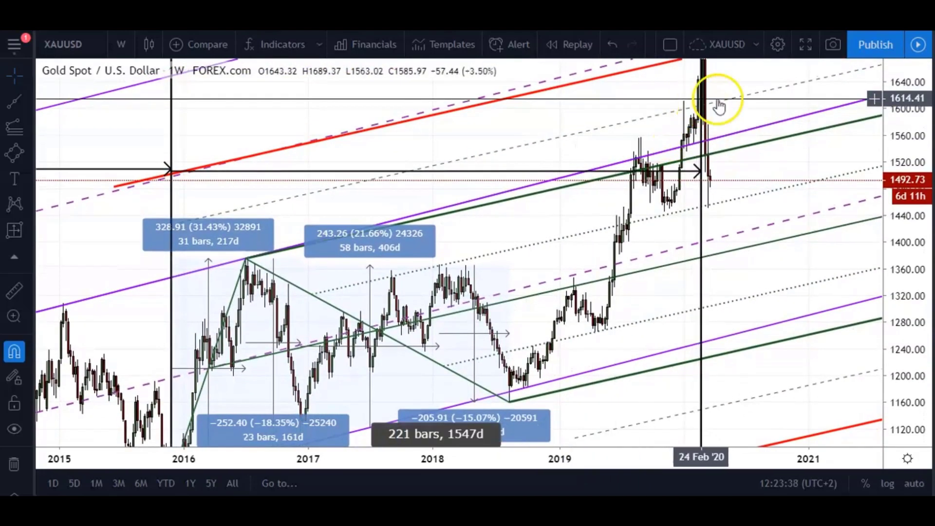
Compare the early-2020 high with the red trendline and dashed purple channel line on a compressed price scale.
{"action": "left_click_drag", "start_coordinate": [903, 95], "coordinate": [903, 126]}
{"action": "left_click_drag", "start_coordinate": [775, 77], "coordinate": [726, 115]}
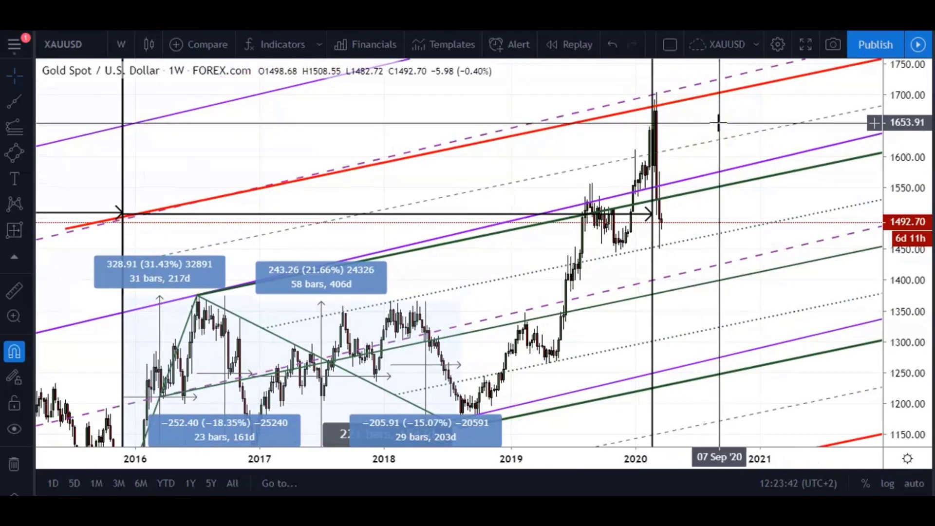
{"action": "left_click_drag", "start_coordinate": [913, 129], "coordinate": [913, 150]}
{"action": "left_click_drag", "start_coordinate": [749, 120], "coordinate": [736, 135]}
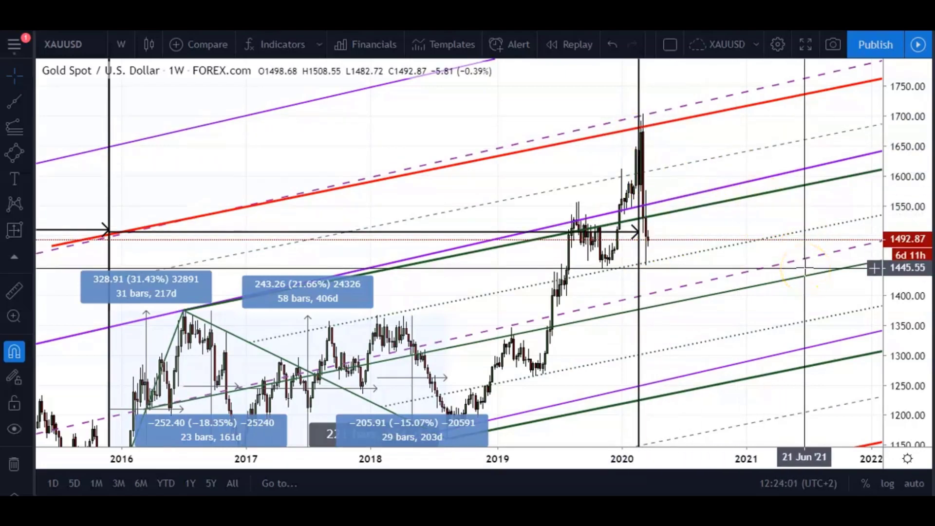
{"action": "left_click", "coordinate": [735, 101]}
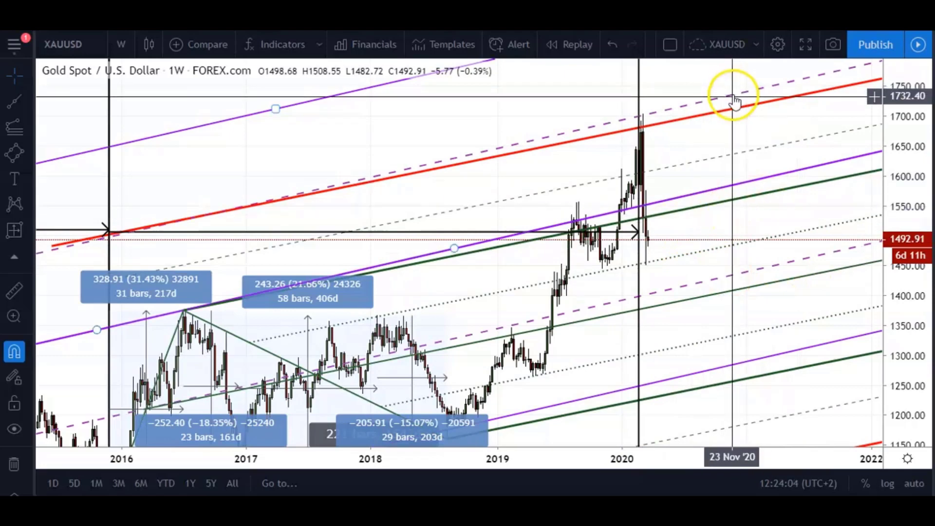
{"action": "left_click_drag", "start_coordinate": [897, 88], "coordinate": [893, 136]}
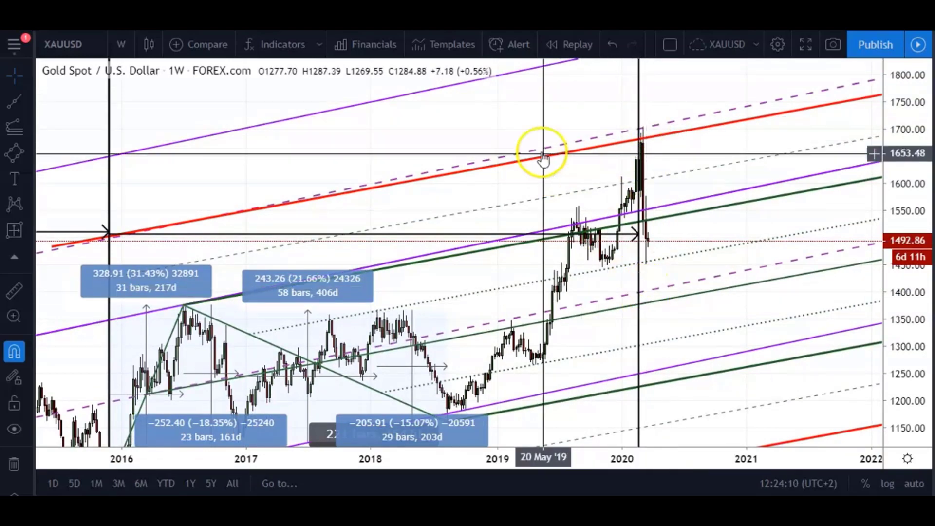
{"action": "left_click_drag", "start_coordinate": [532, 100], "coordinate": [564, 120]}
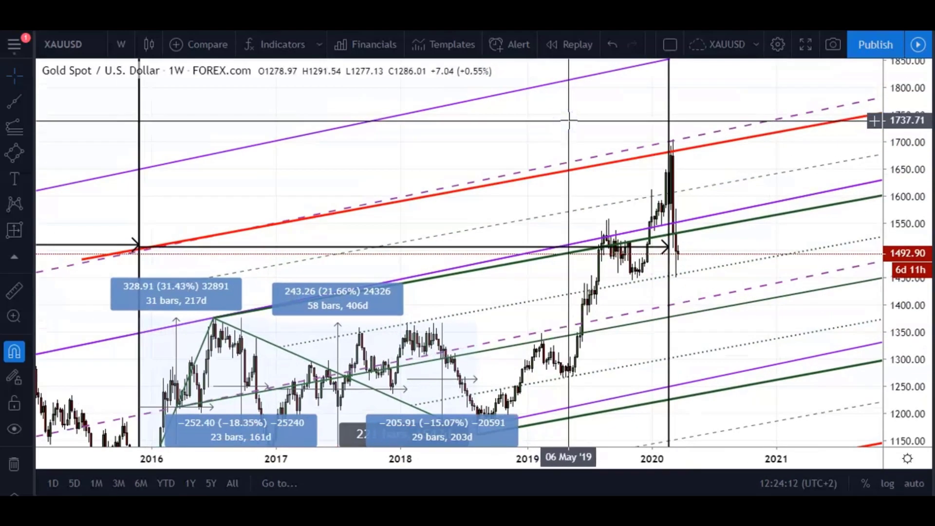
{"action": "left_click", "coordinate": [599, 128]}
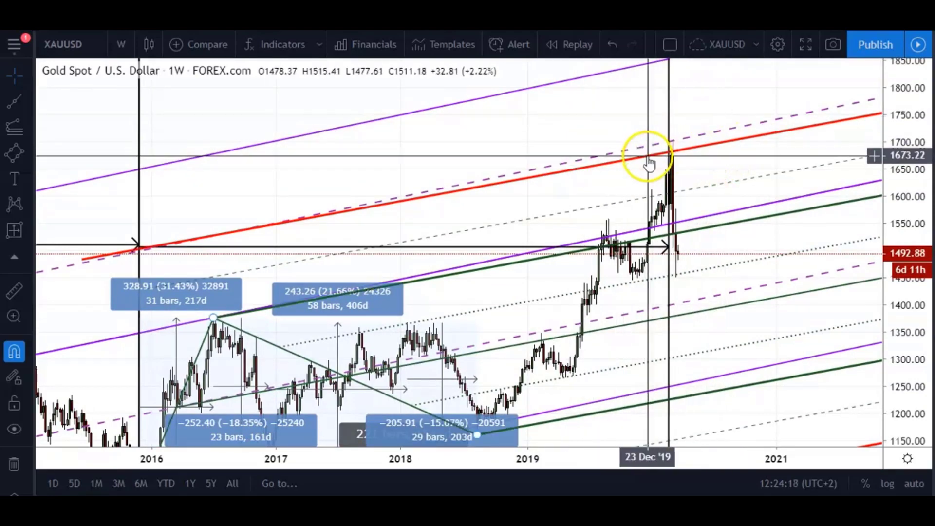
{"action": "left_click_drag", "start_coordinate": [602, 109], "coordinate": [501, 131]}
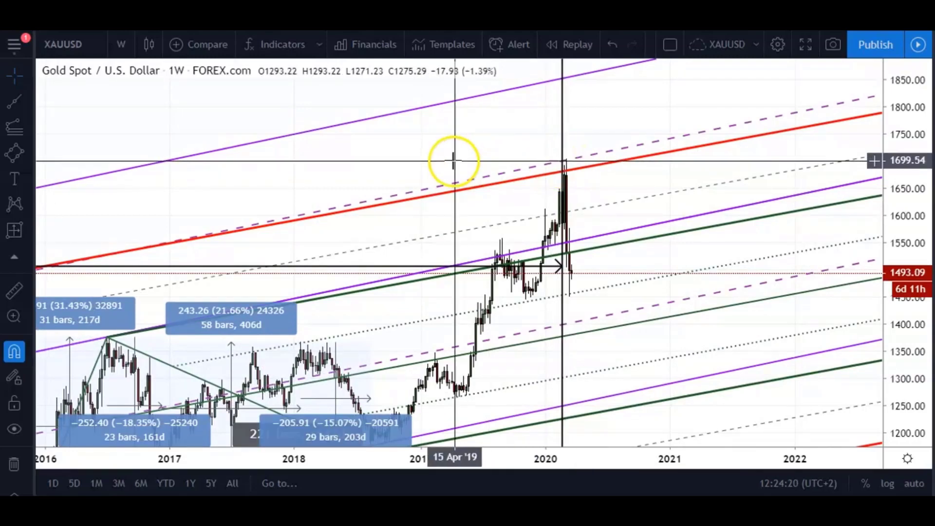
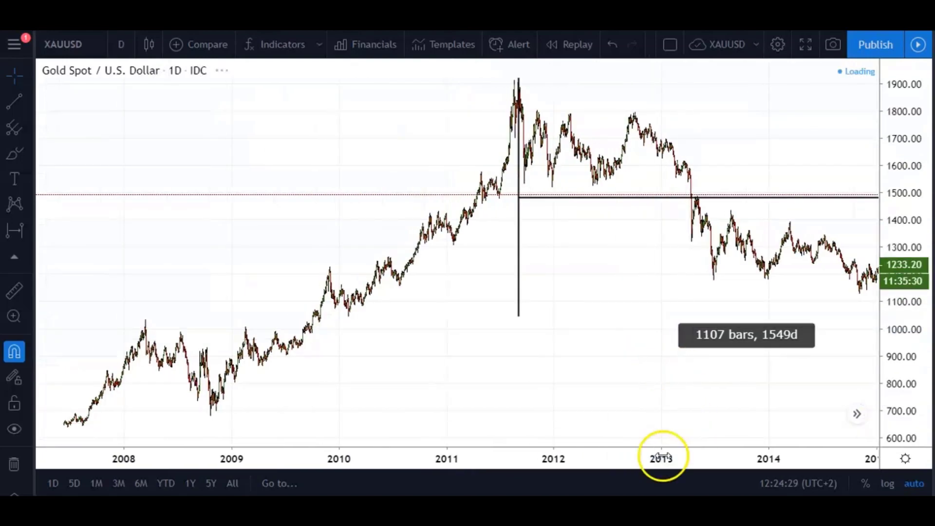
Examine the first date range on the daily chart, from the September 2011 peak to the December 2015 low.
{"action": "left_click_drag", "start_coordinate": [584, 457], "coordinate": [243, 460]}
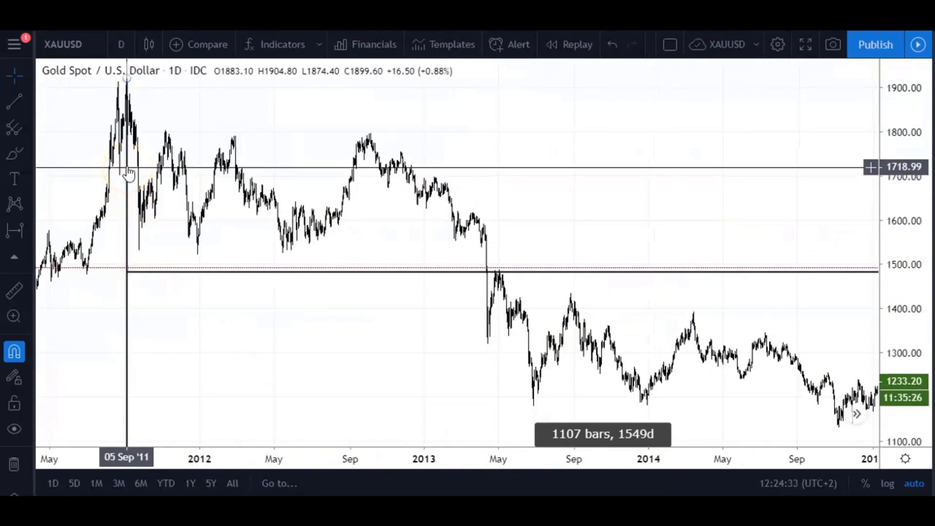
{"action": "left_click_drag", "start_coordinate": [709, 171], "coordinate": [626, 146]}
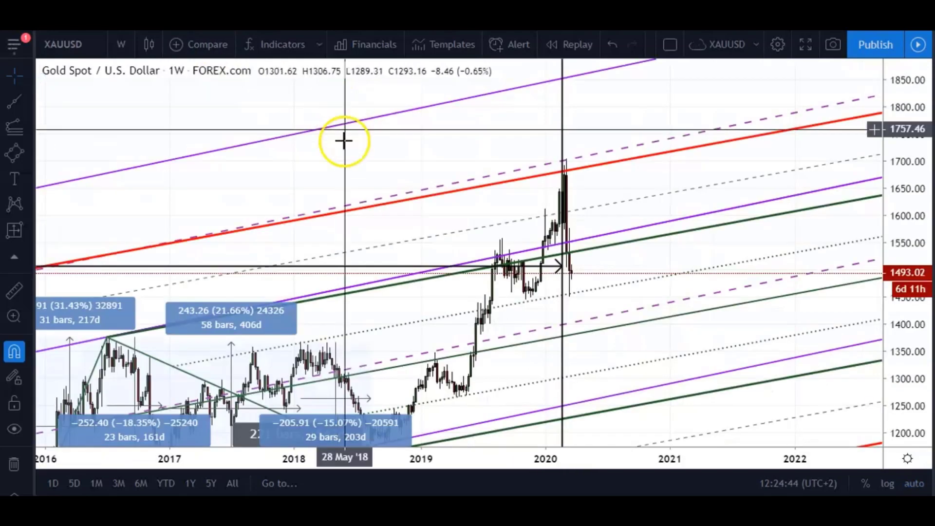
{"action": "left_click_drag", "start_coordinate": [343, 141], "coordinate": [636, 46]}
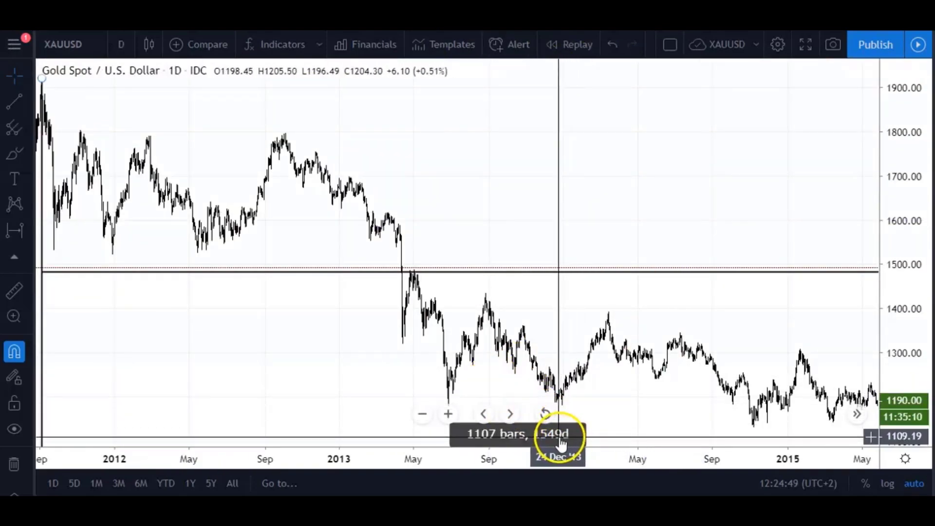
{"action": "left_click_drag", "start_coordinate": [751, 173], "coordinate": [136, 119]}
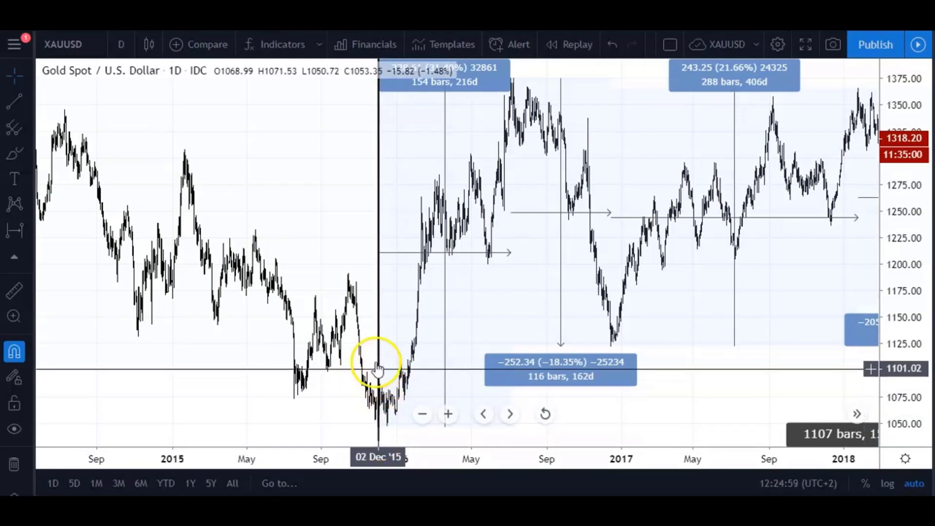
{"action": "left_click_drag", "start_coordinate": [322, 257], "coordinate": [366, 266]}
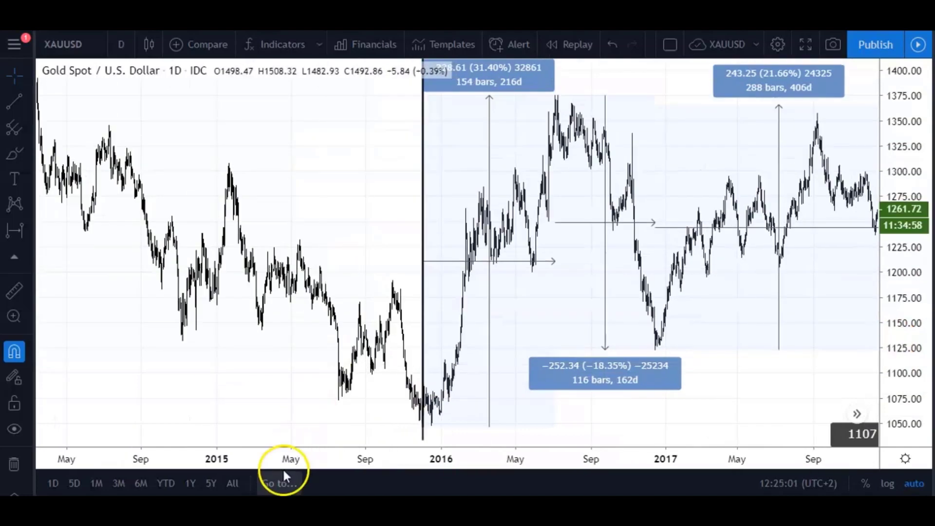
{"action": "left_click_drag", "start_coordinate": [315, 458], "coordinate": [582, 453]}
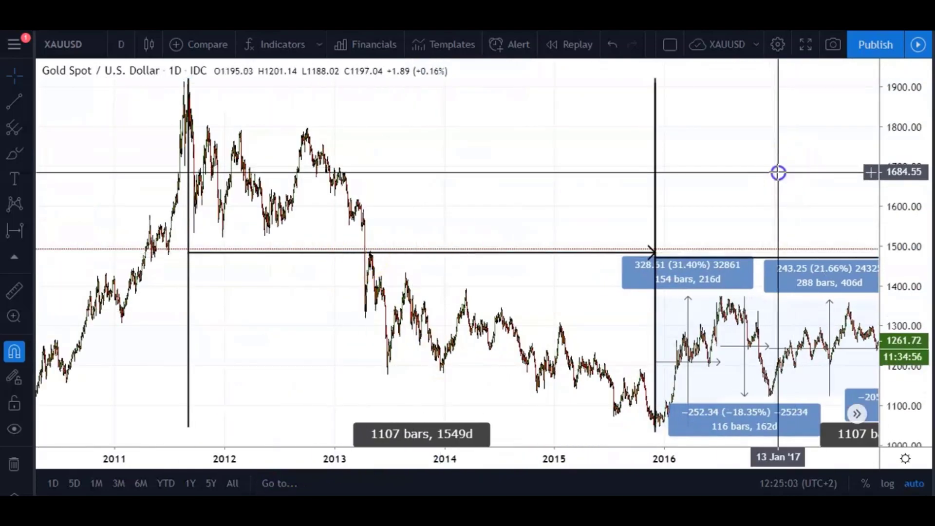
{"action": "left_click_drag", "start_coordinate": [776, 171], "coordinate": [200, 155]}
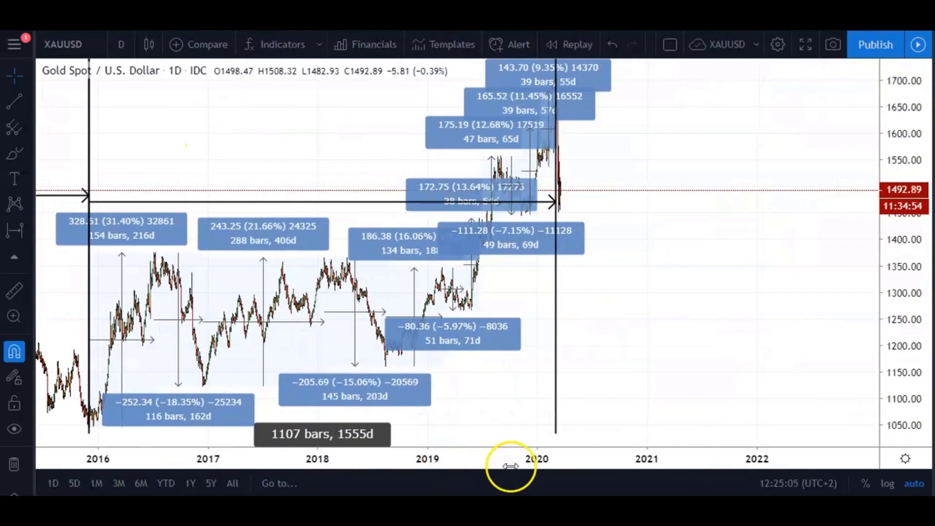
Shift the second date range to end in late March 2020 and move it back to the early-March peak.
{"action": "left_click_drag", "start_coordinate": [510, 465], "coordinate": [256, 463]}
{"action": "left_click_drag", "start_coordinate": [486, 177], "coordinate": [874, 205]}
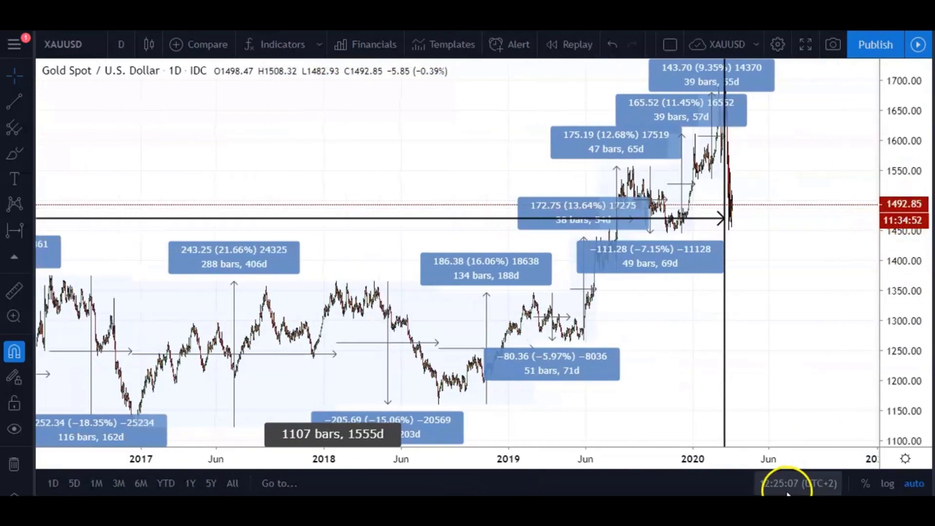
{"action": "left_click_drag", "start_coordinate": [688, 453], "coordinate": [302, 467]}
{"action": "left_click_drag", "start_coordinate": [271, 215], "coordinate": [659, 252]}
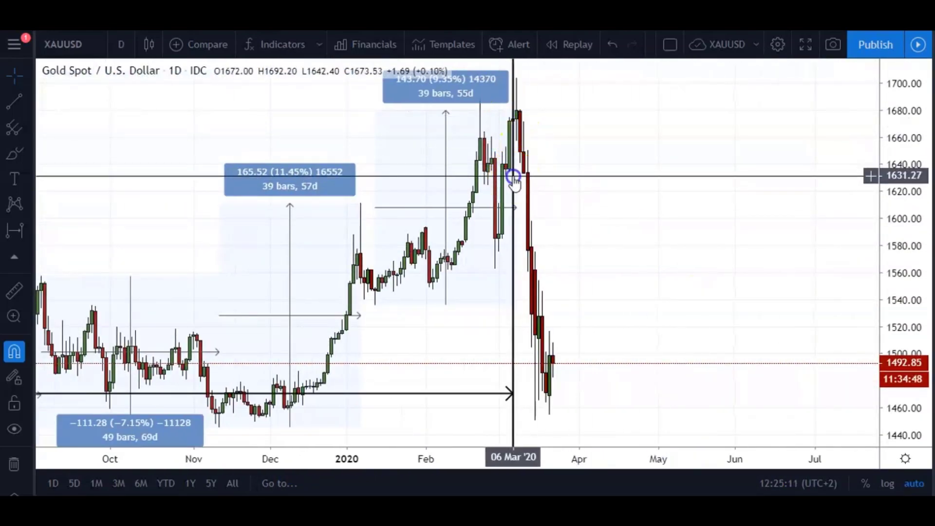
{"action": "left_click_drag", "start_coordinate": [513, 177], "coordinate": [560, 181]}
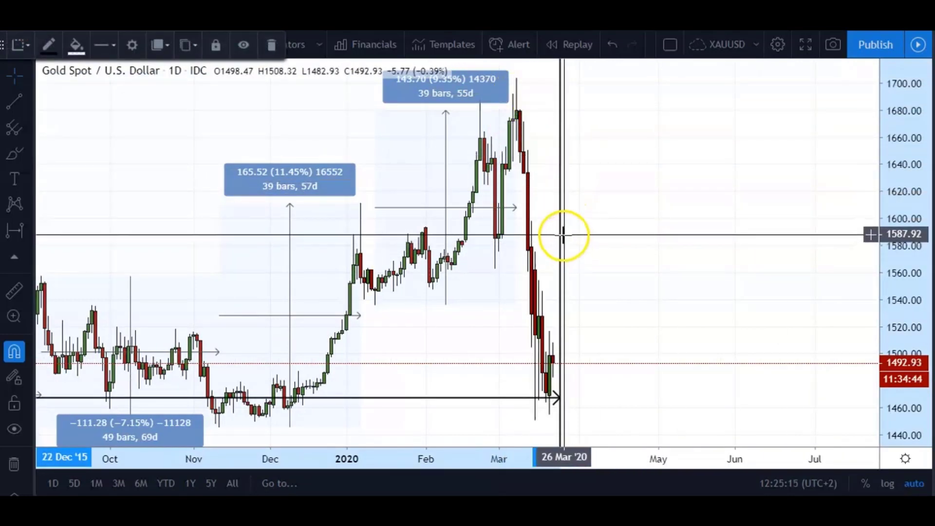
{"action": "left_click_drag", "start_coordinate": [563, 236], "coordinate": [514, 226]}
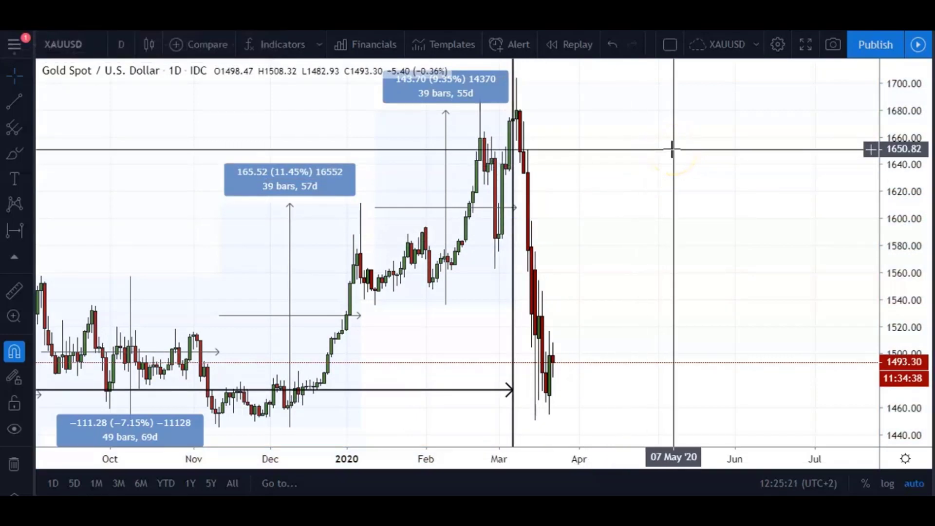
Compare the bar and day counts of the two adjoining date ranges on the daily chart.
{"action": "scroll", "coordinate": [681, 234], "scroll_direction": "down", "scroll_amount": 3}
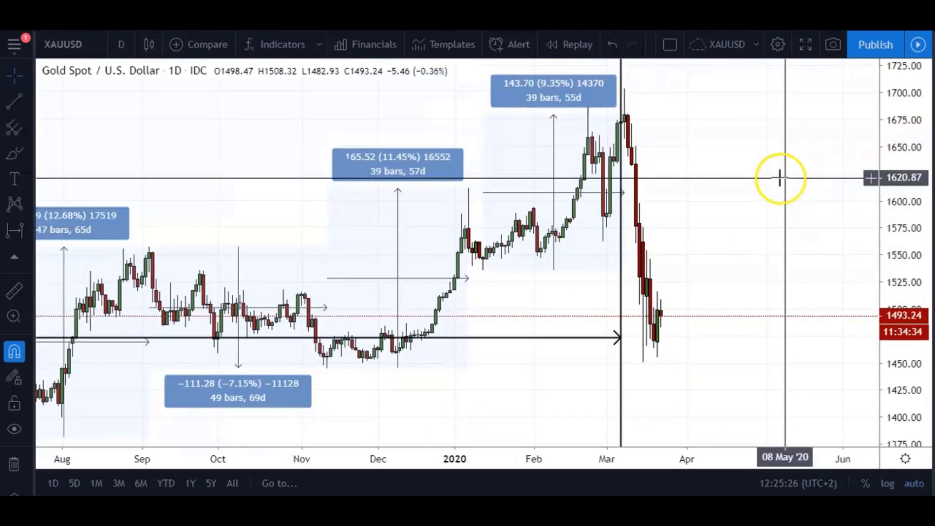
{"action": "left_click_drag", "start_coordinate": [778, 180], "coordinate": [868, 109]}
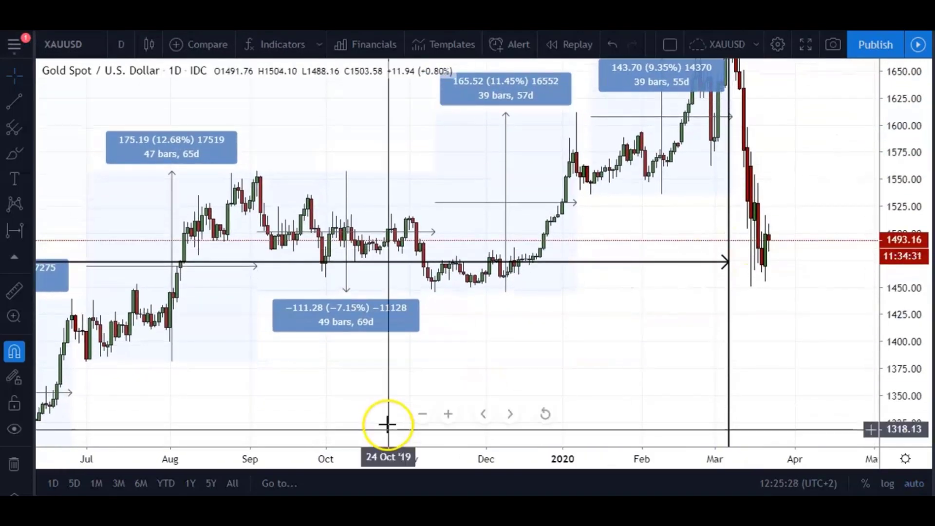
{"action": "left_click_drag", "start_coordinate": [369, 455], "coordinate": [556, 452]}
{"action": "left_click_drag", "start_coordinate": [627, 386], "coordinate": [778, 199]}
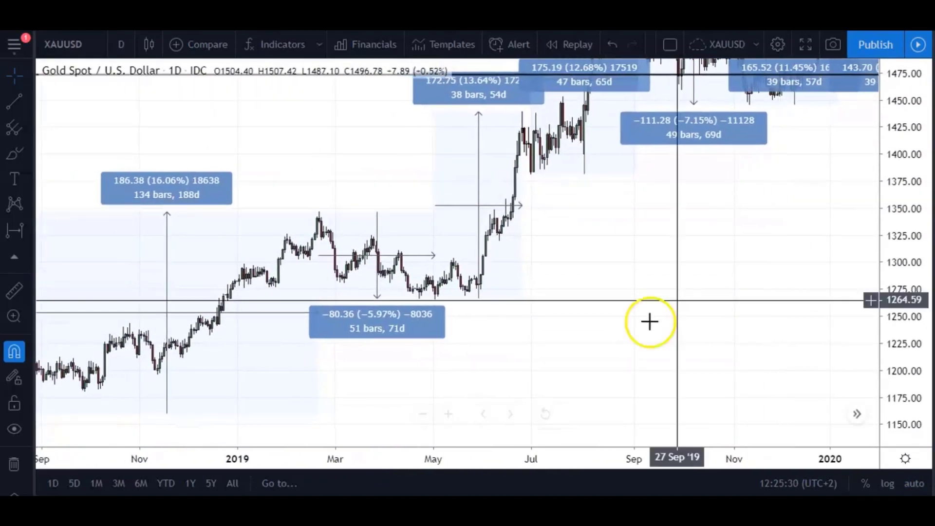
{"action": "left_click_drag", "start_coordinate": [382, 463], "coordinate": [833, 434]}
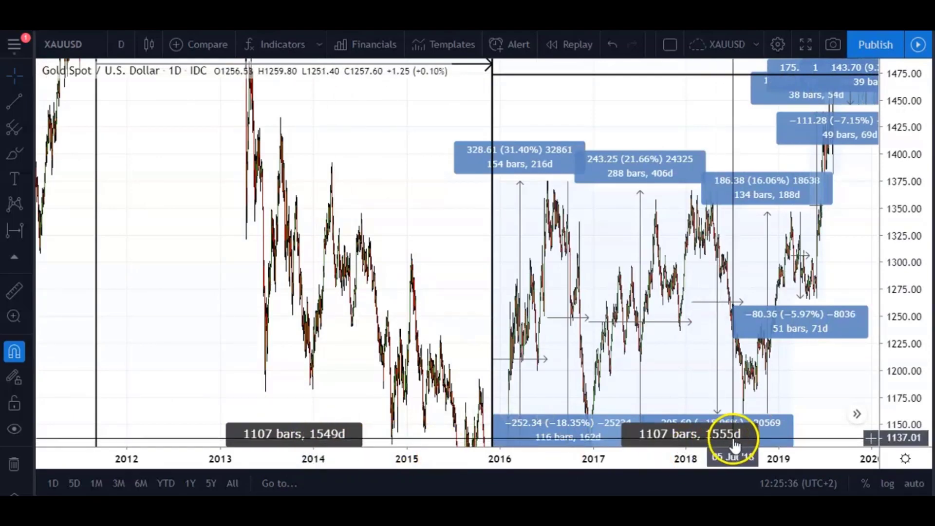
{"action": "left_click_drag", "start_coordinate": [911, 148], "coordinate": [918, 244]}
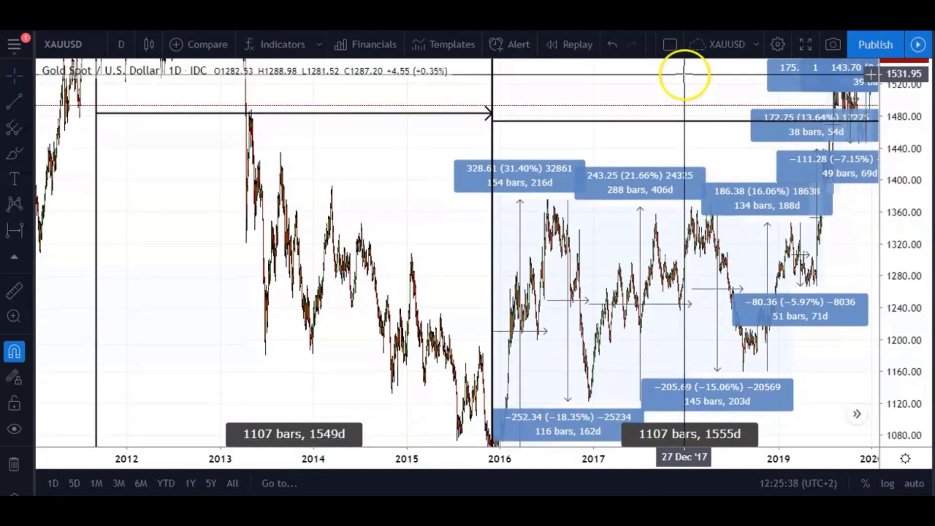
{"action": "left_click_drag", "start_coordinate": [682, 75], "coordinate": [627, 214]}
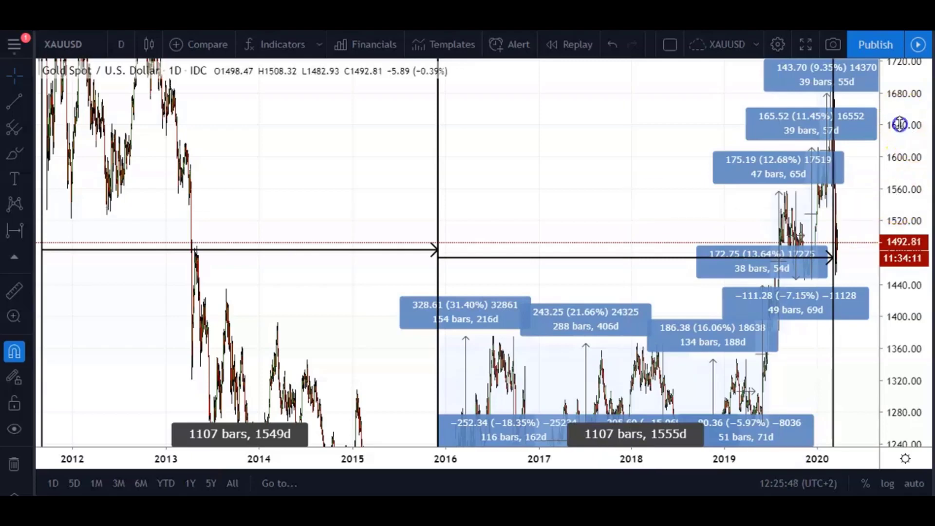
Examine the daily price swings from 2016 up to the March 2020 peak at the second date range's end.
{"action": "left_click_drag", "start_coordinate": [899, 124], "coordinate": [710, 427]}
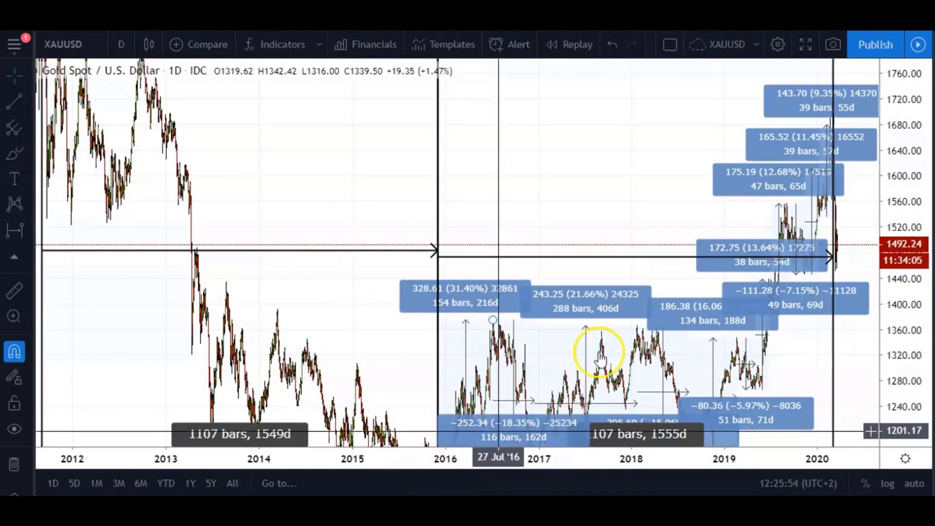
{"action": "left_click_drag", "start_coordinate": [803, 463], "coordinate": [565, 292]}
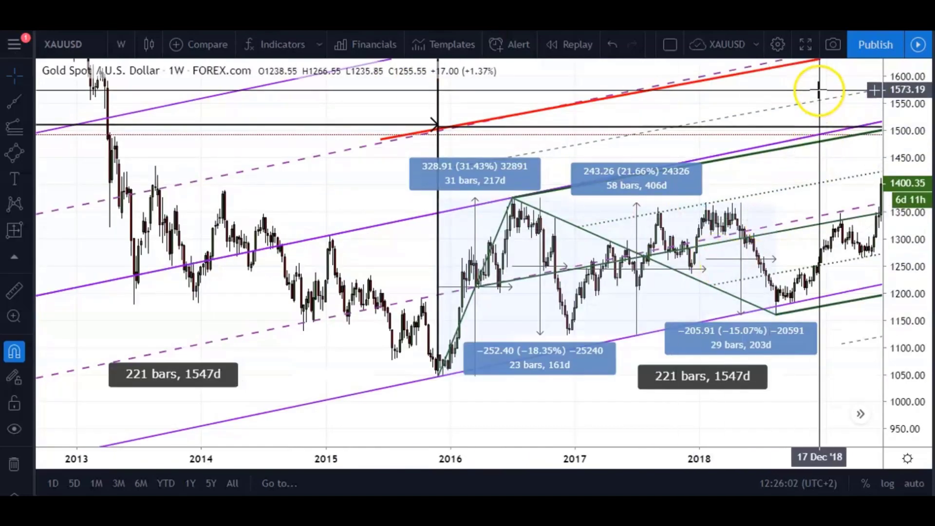
{"action": "left_click_drag", "start_coordinate": [817, 88], "coordinate": [431, 207]}
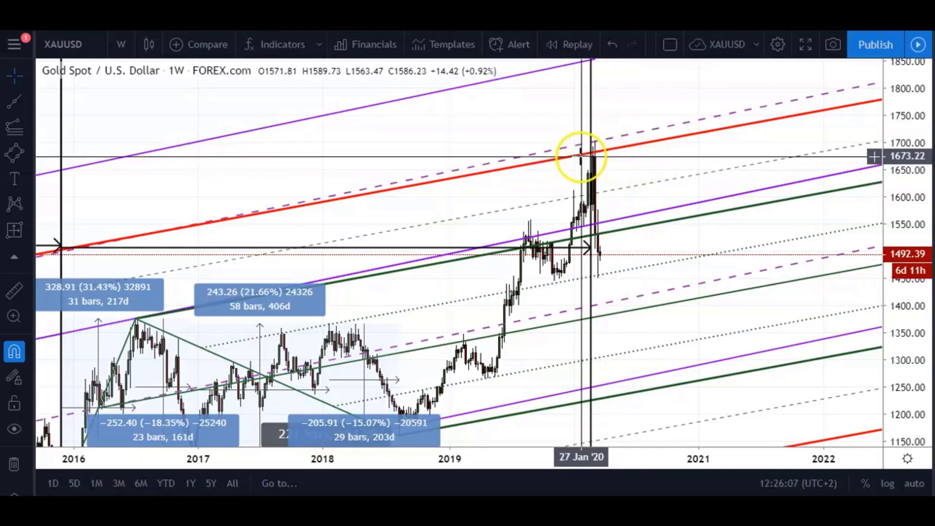
Trace the purple channel on the weekly chart from the early-2020 high back to the 2016 swings and the earlier decline.
{"action": "left_click_drag", "start_coordinate": [633, 173], "coordinate": [776, 143]}
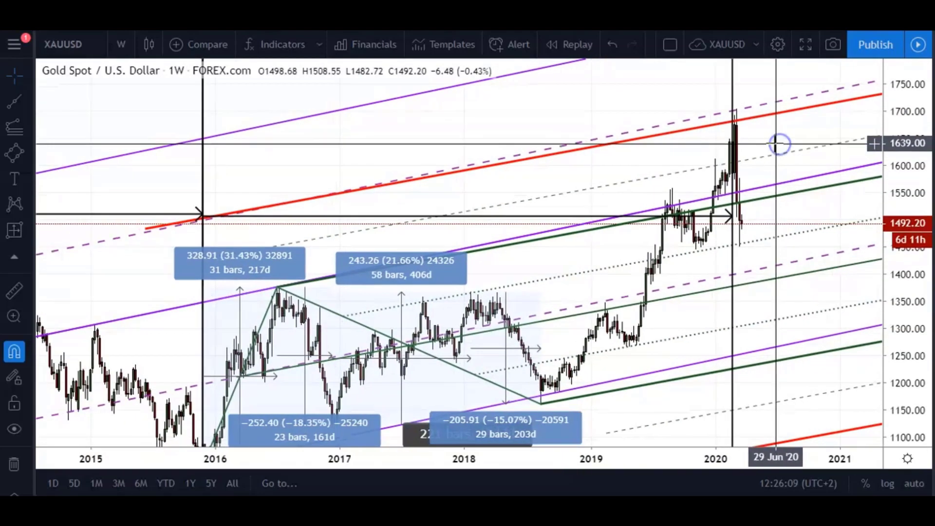
{"action": "left_click_drag", "start_coordinate": [411, 153], "coordinate": [589, 100]}
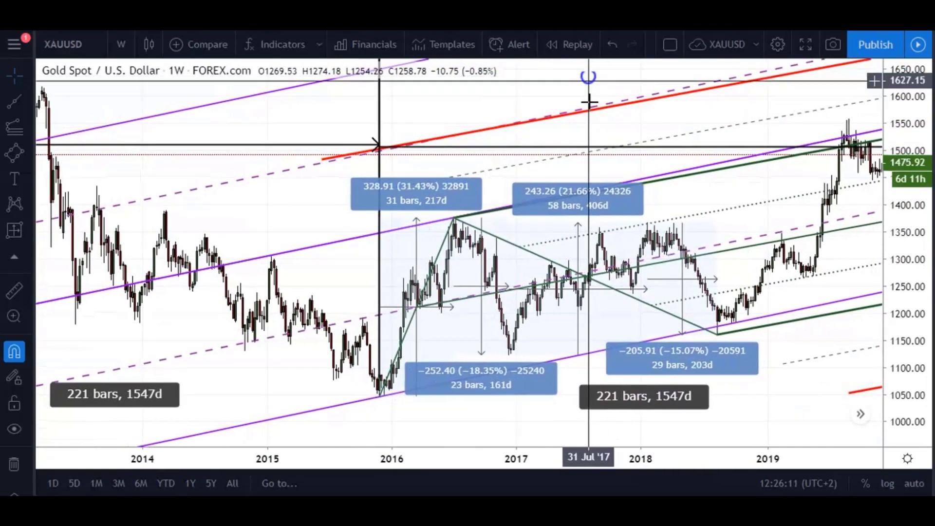
{"action": "scroll", "coordinate": [481, 460], "scroll_direction": "down", "scroll_amount": 5}
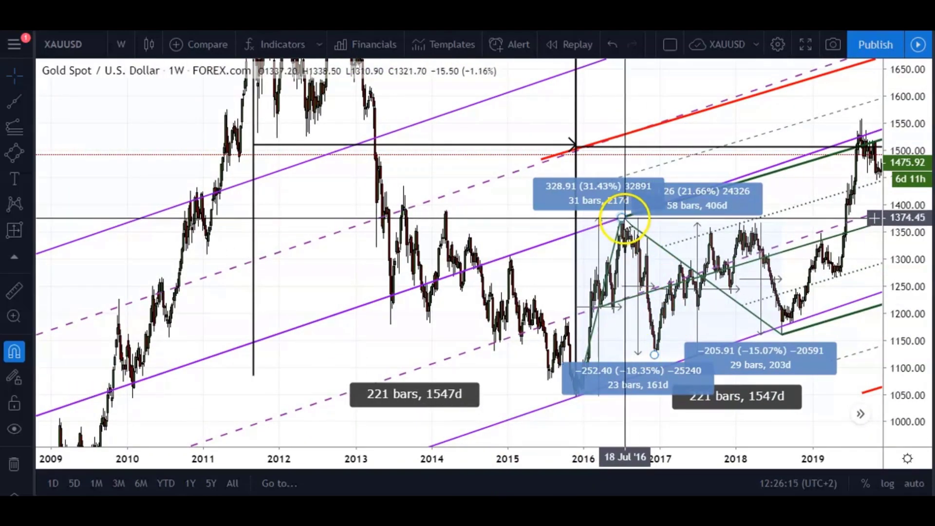
{"action": "left_click", "coordinate": [605, 223]}
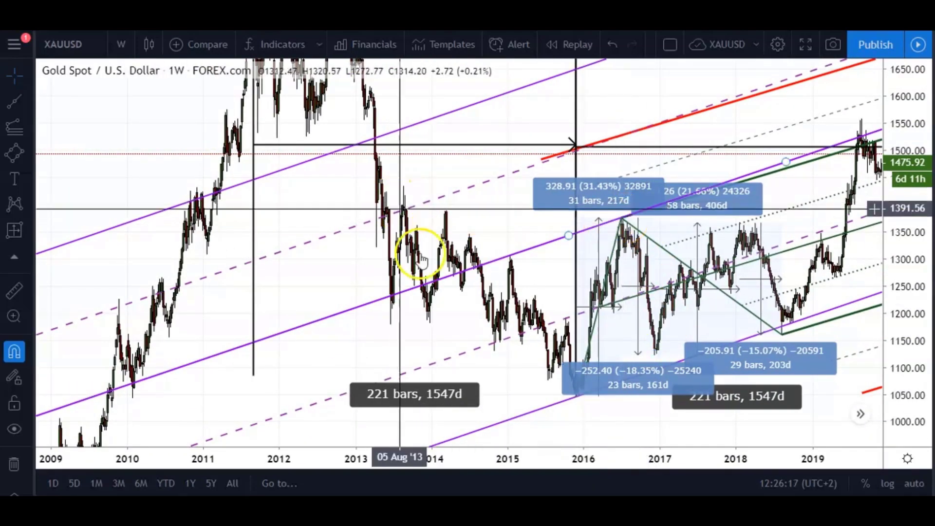
{"action": "left_click_drag", "start_coordinate": [658, 470], "coordinate": [295, 465]}
{"action": "left_click_drag", "start_coordinate": [343, 408], "coordinate": [541, 400]}
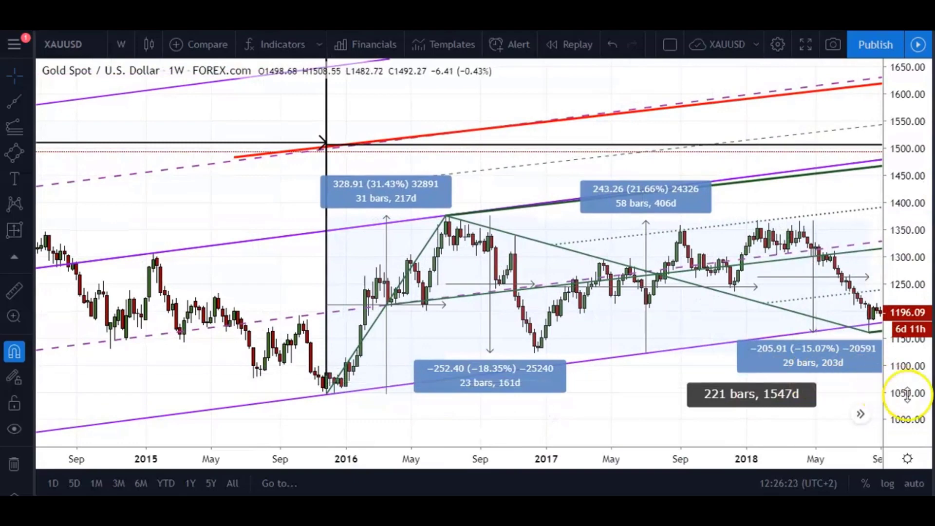
Examine the 2015 to 2018 swings between the purple channel lines on a stretched price scale.
{"action": "left_click_drag", "start_coordinate": [908, 395], "coordinate": [908, 351]}
{"action": "left_click_drag", "start_coordinate": [574, 215], "coordinate": [525, 176]}
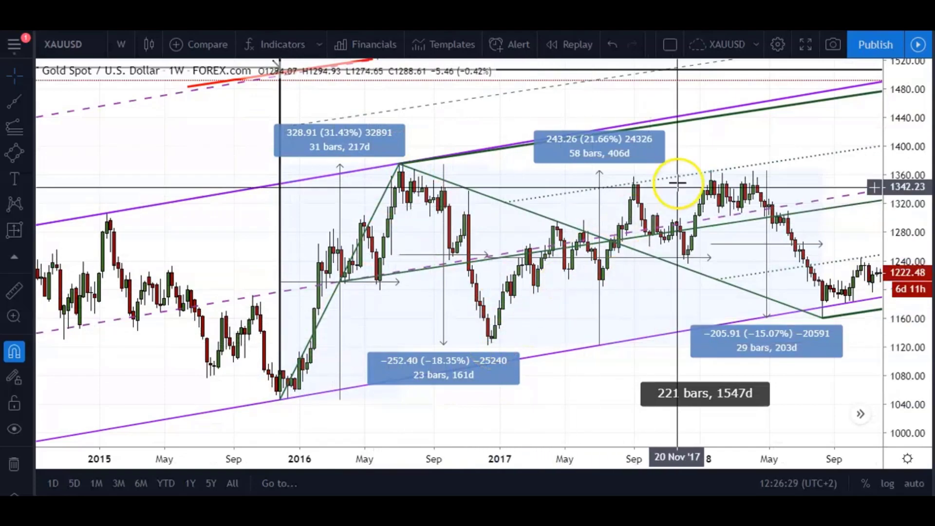
{"action": "left_click_drag", "start_coordinate": [911, 224], "coordinate": [911, 206]}
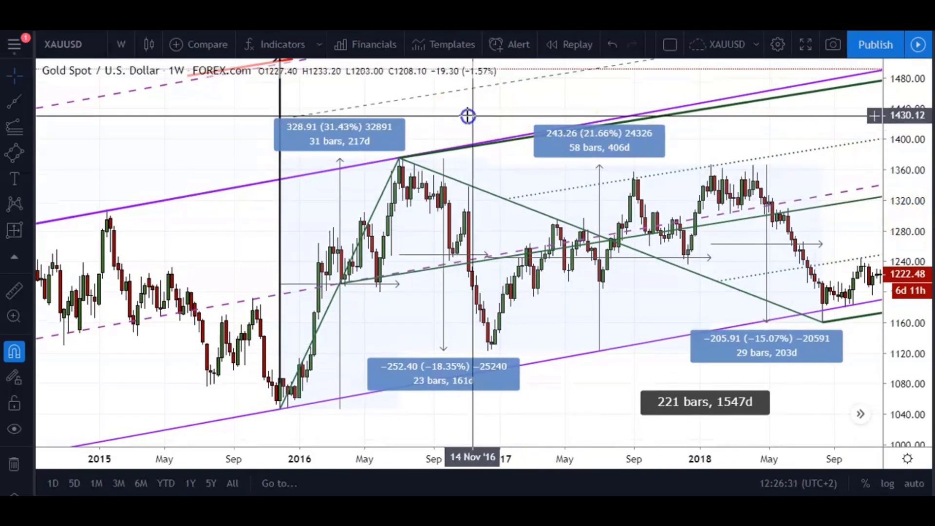
{"action": "left_click_drag", "start_coordinate": [468, 116], "coordinate": [531, 108]}
{"action": "left_click_drag", "start_coordinate": [455, 456], "coordinate": [525, 457]}
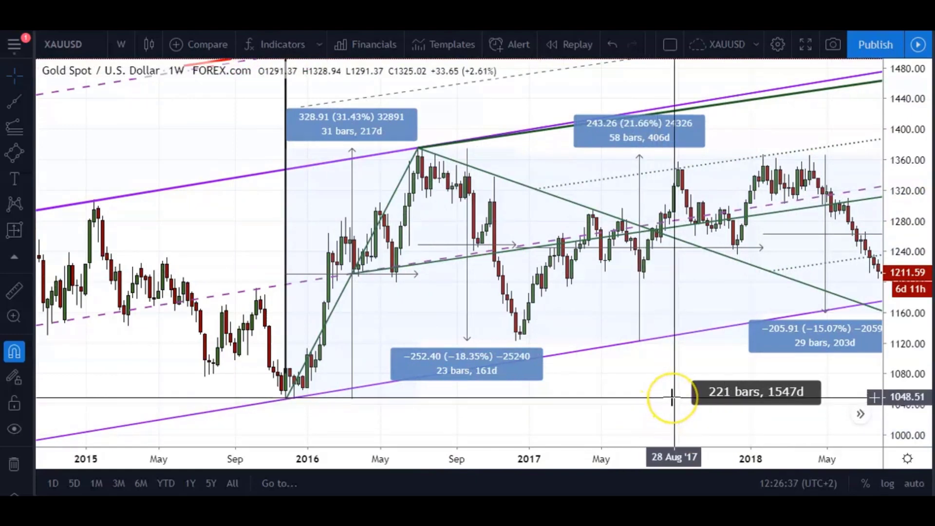
Inspect the first upswing's price range from the late-2015 low to the July 2016 high against the purple channel lines.
{"action": "left_click", "coordinate": [307, 404]}
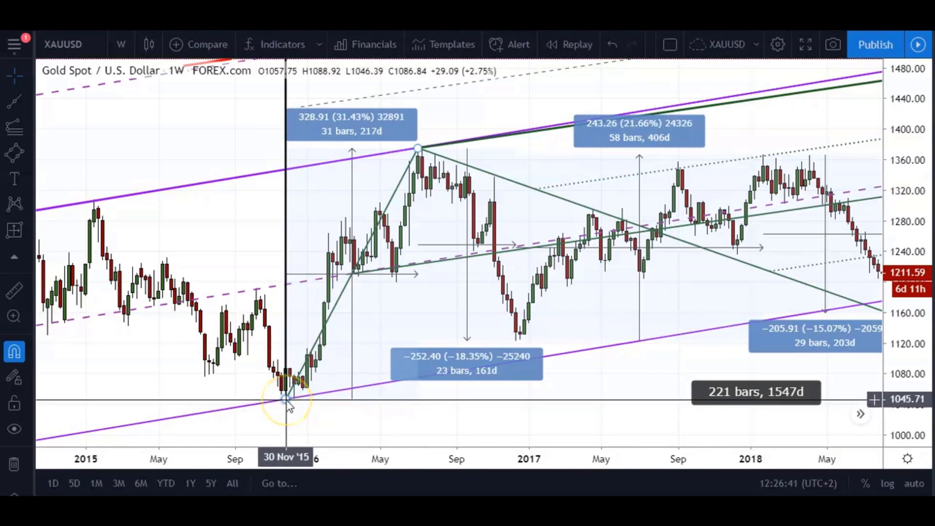
{"action": "left_click", "coordinate": [287, 403]}
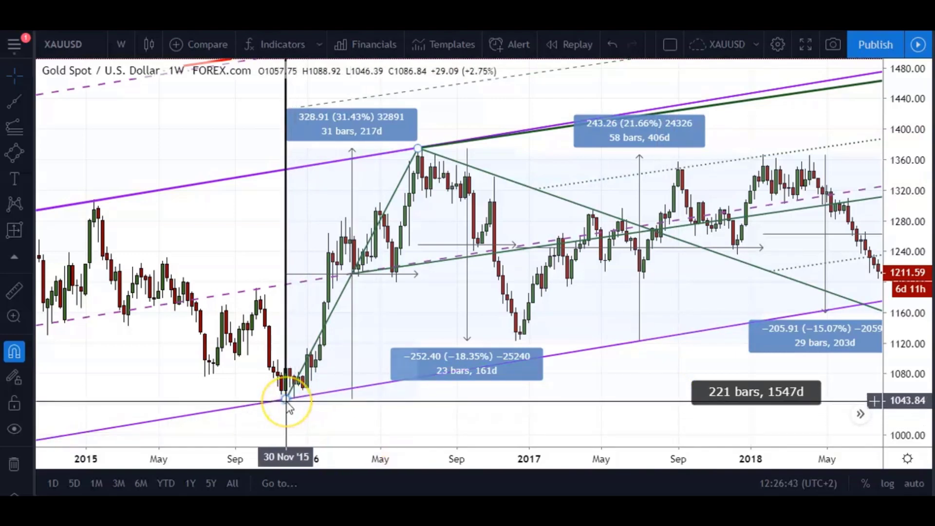
{"action": "left_click", "coordinate": [419, 149]}
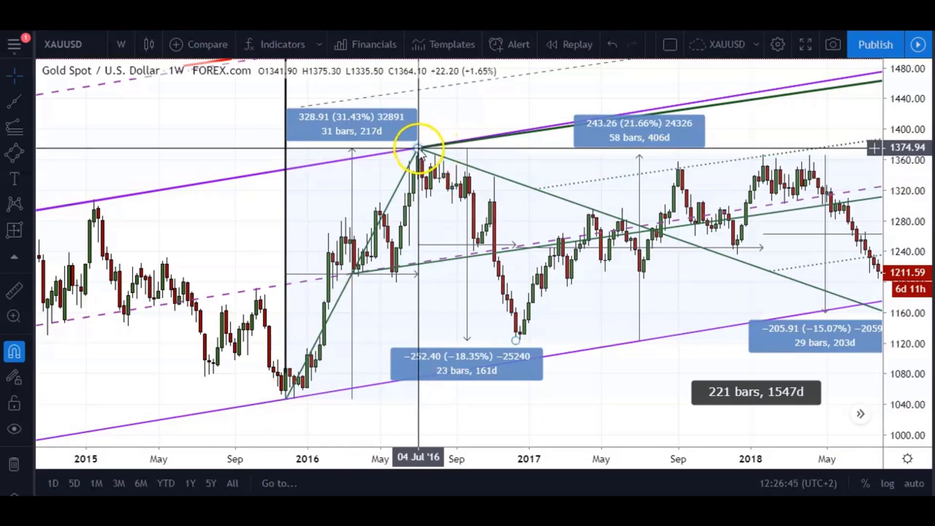
{"action": "left_click", "coordinate": [462, 119]}
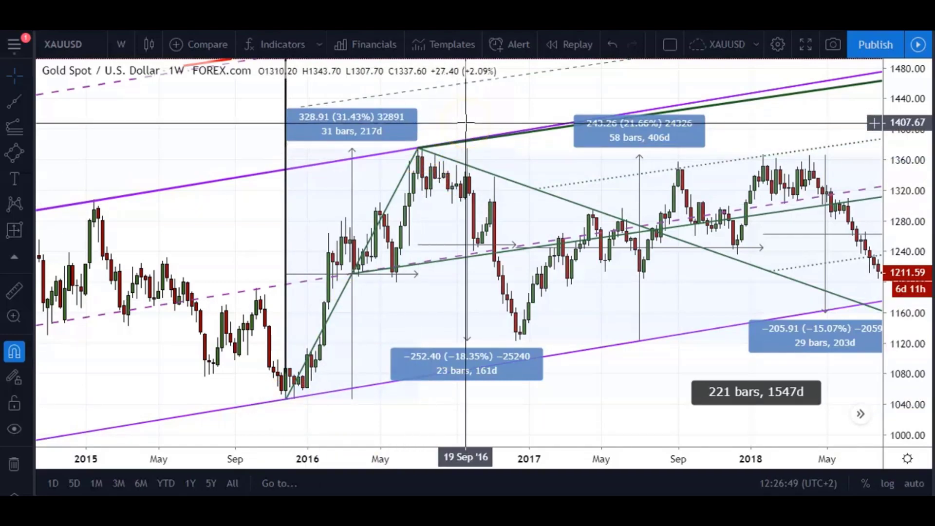
{"action": "left_click", "coordinate": [307, 128]}
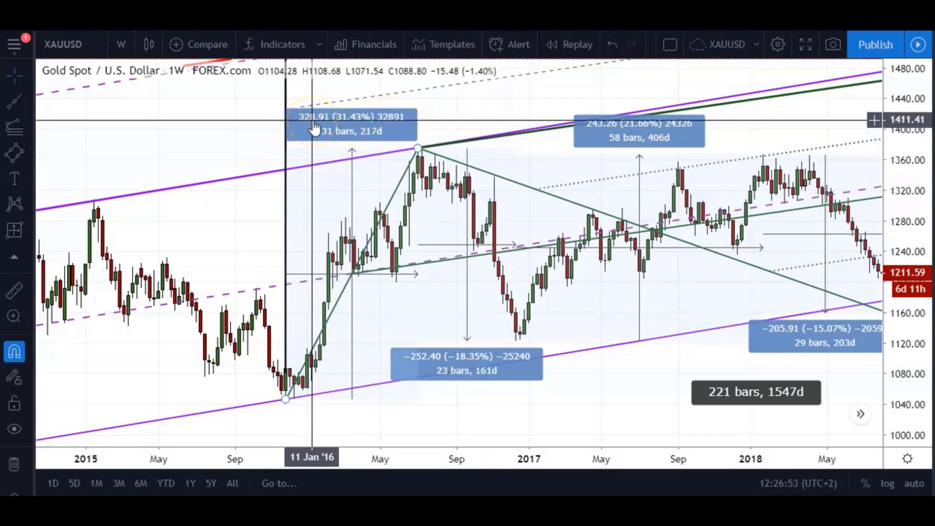
{"action": "left_click", "coordinate": [418, 150]}
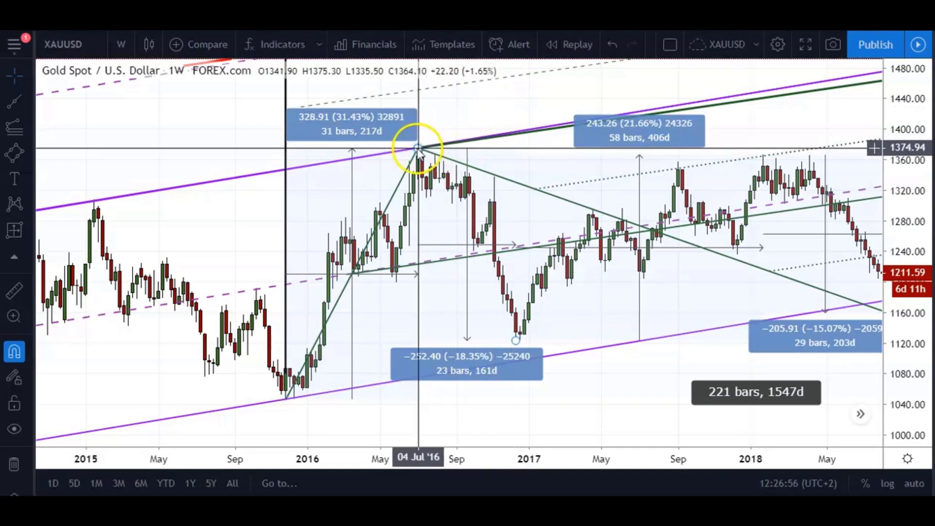
{"action": "left_click", "coordinate": [443, 118]}
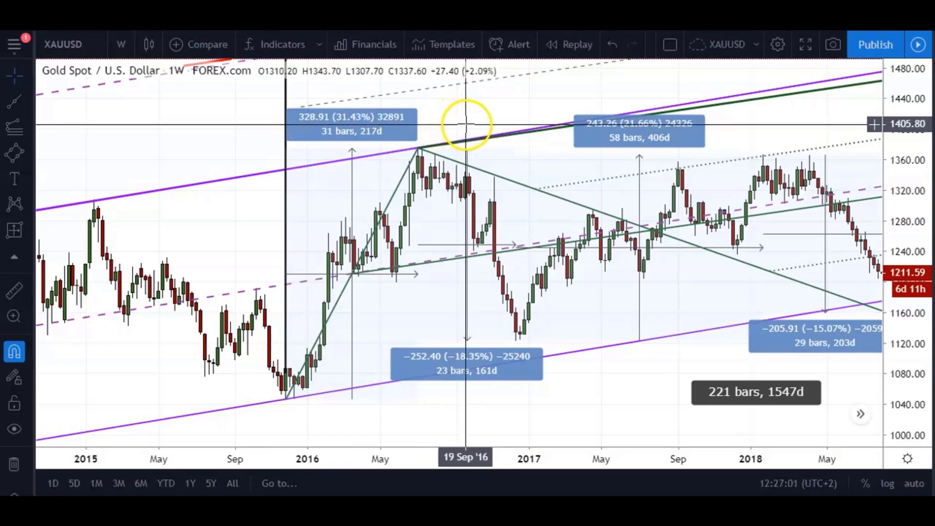
Open Calculator beside the weekly chart's first upswing and enter its price range as 328.
{"action": "left_click", "coordinate": [310, 129]}
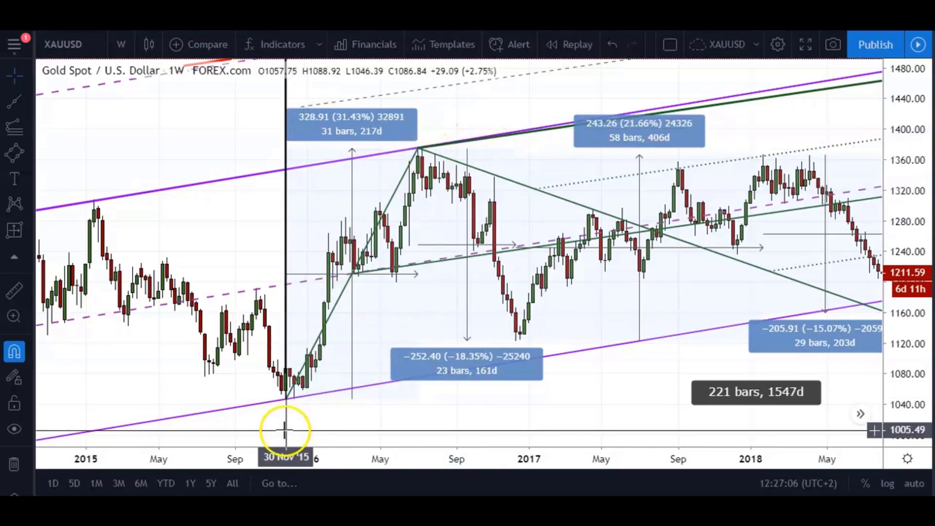
{"action": "left_click", "coordinate": [146, 376]}
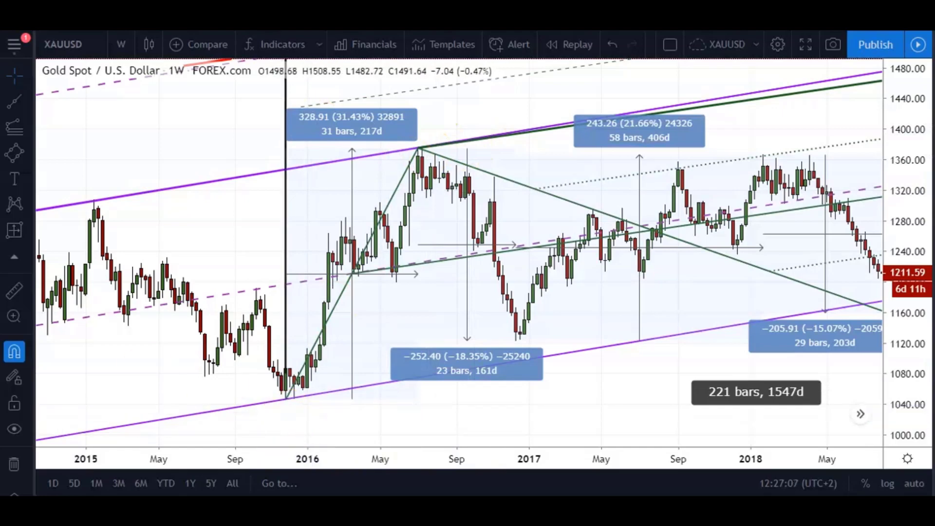
{"action": "key", "text": "XF86Calculator"}
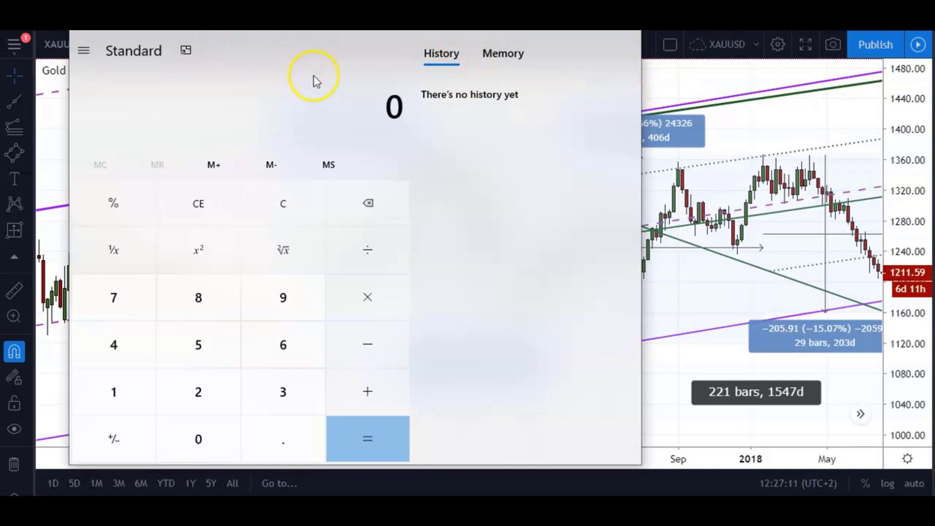
{"action": "left_click_drag", "start_coordinate": [328, 23], "coordinate": [778, 28]}
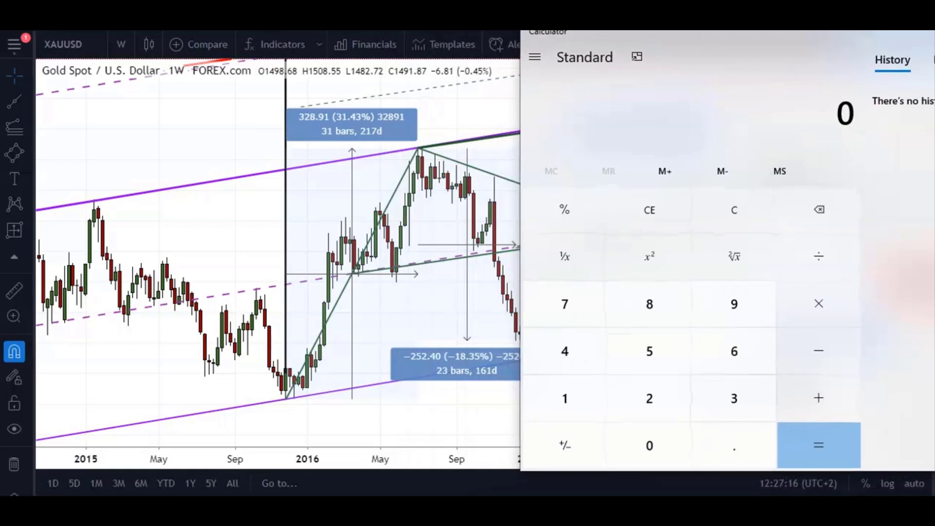
{"action": "left_click", "coordinate": [732, 397]}
{"action": "left_click", "coordinate": [679, 392]}
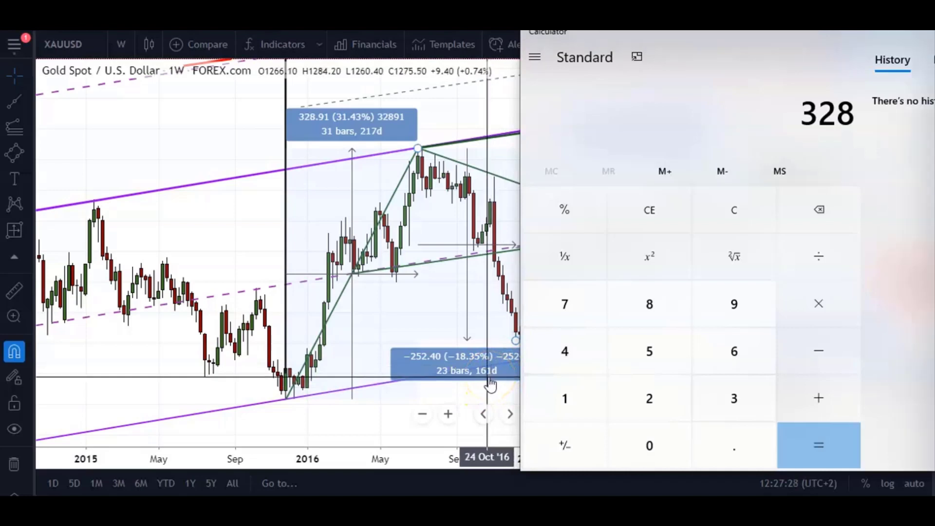
Uncover the second swing's price range on the chart and divide 328 by 2 in Calculator.
{"action": "left_click", "coordinate": [442, 386]}
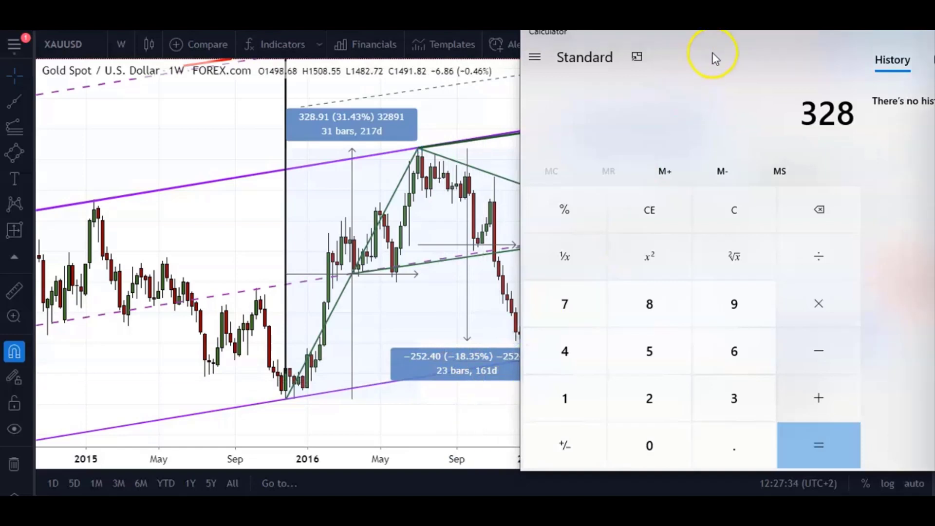
{"action": "left_click_drag", "start_coordinate": [605, 36], "coordinate": [634, 38]}
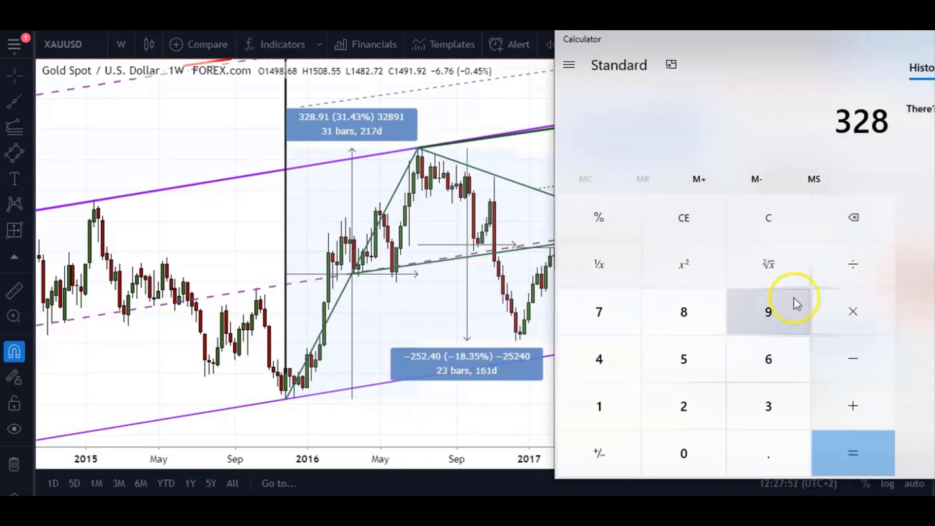
{"action": "left_click", "coordinate": [685, 410]}
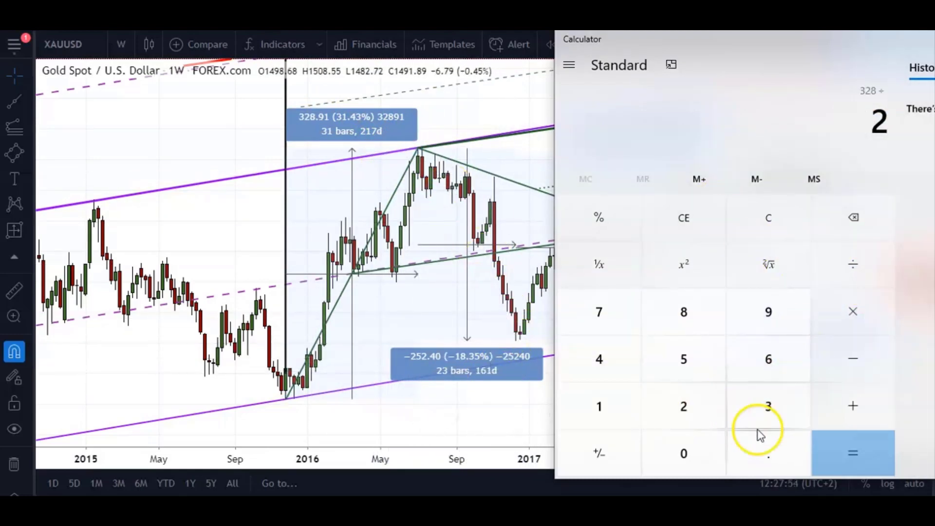
{"action": "left_click", "coordinate": [854, 450]}
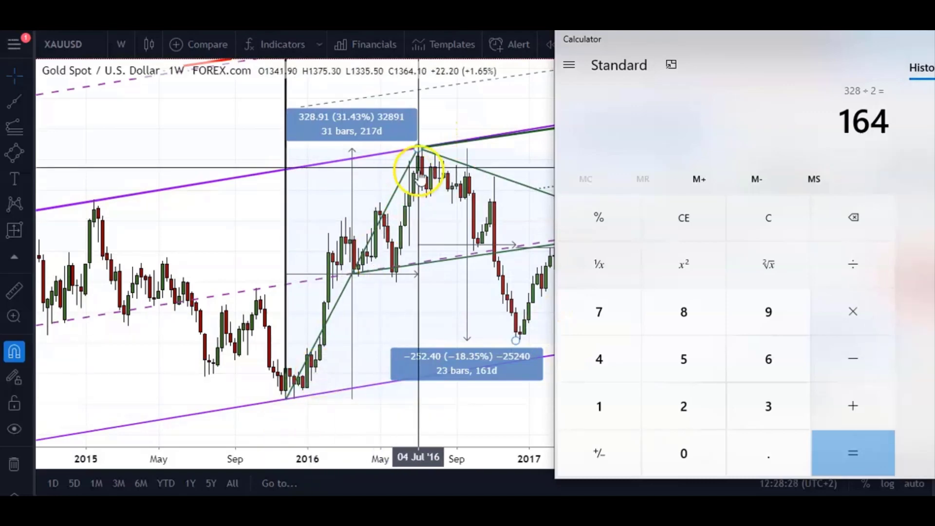
Return to the weekly chart and inspect the upswing from the December 2016 low to the January 2018 high.
{"action": "left_click", "coordinate": [509, 98]}
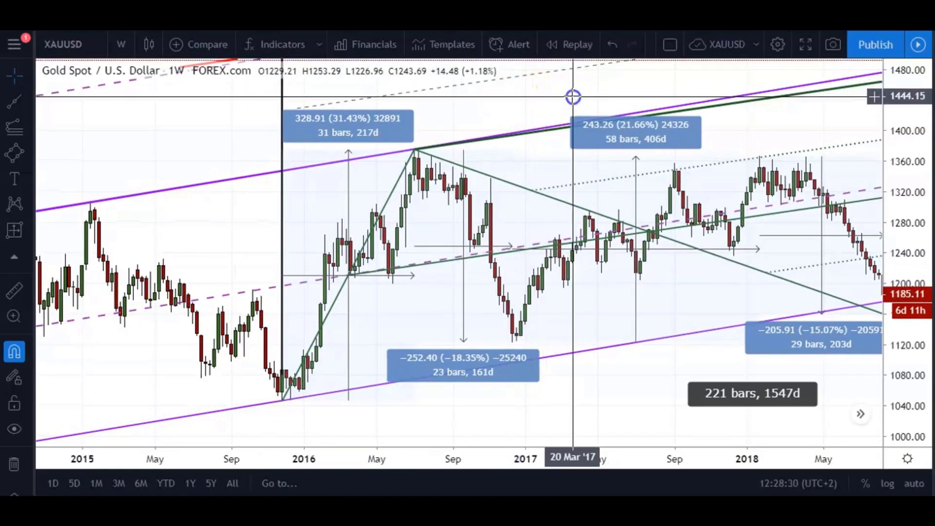
{"action": "left_click_drag", "start_coordinate": [572, 97], "coordinate": [387, 106]}
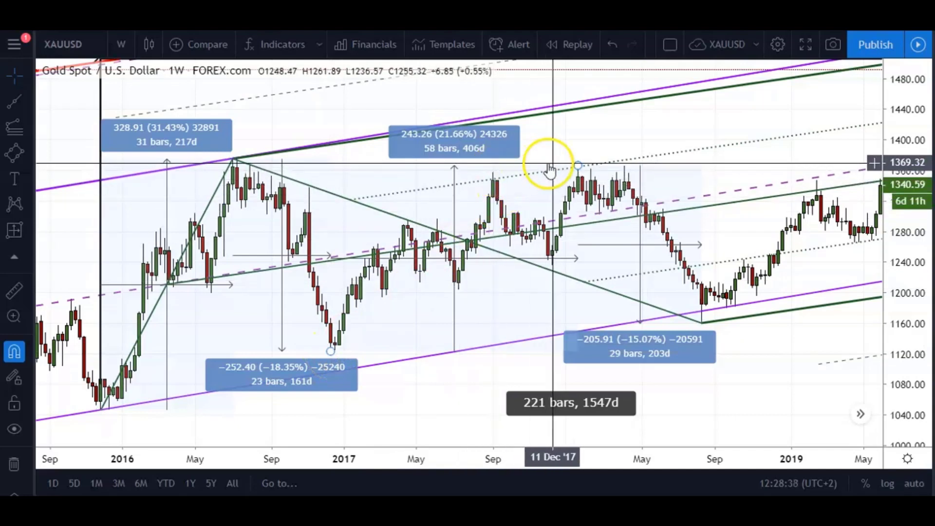
{"action": "left_click", "coordinate": [576, 165]}
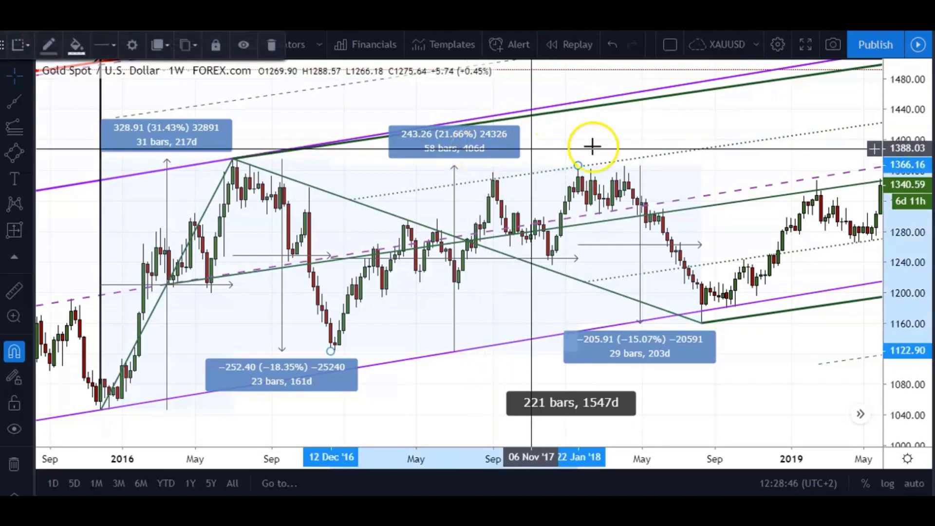
{"action": "left_click_drag", "start_coordinate": [673, 130], "coordinate": [447, 145]}
{"action": "left_click", "coordinate": [430, 165]}
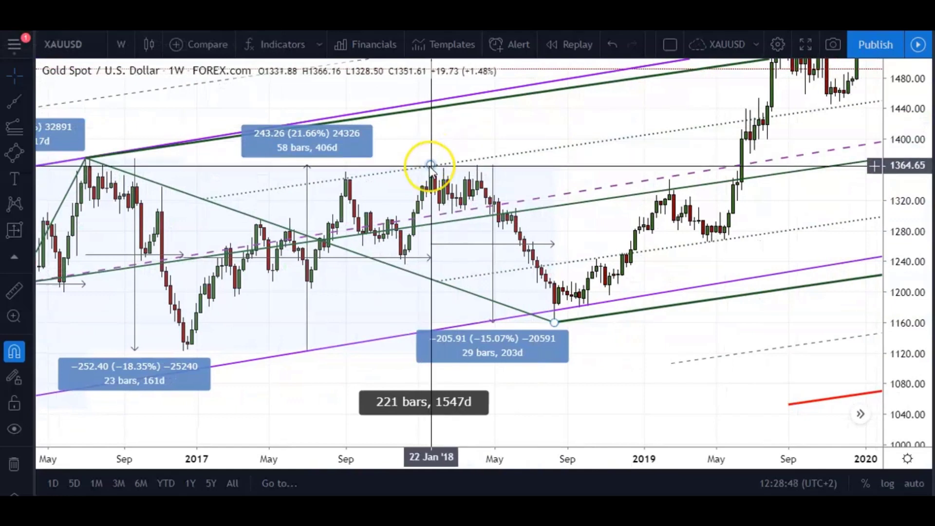
Inspect the decline from the January 2018 high to the August 2018 low and its measured price range.
{"action": "left_click", "coordinate": [553, 273]}
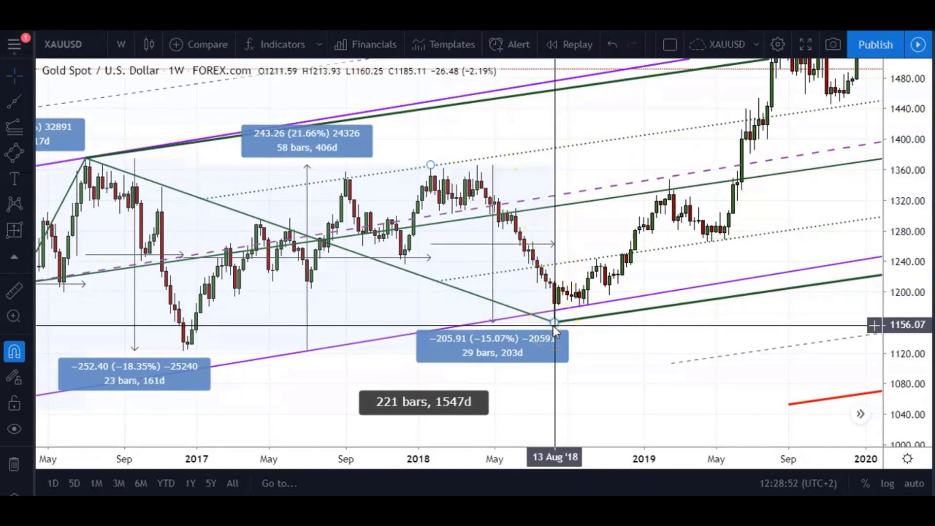
{"action": "left_click", "coordinate": [118, 96]}
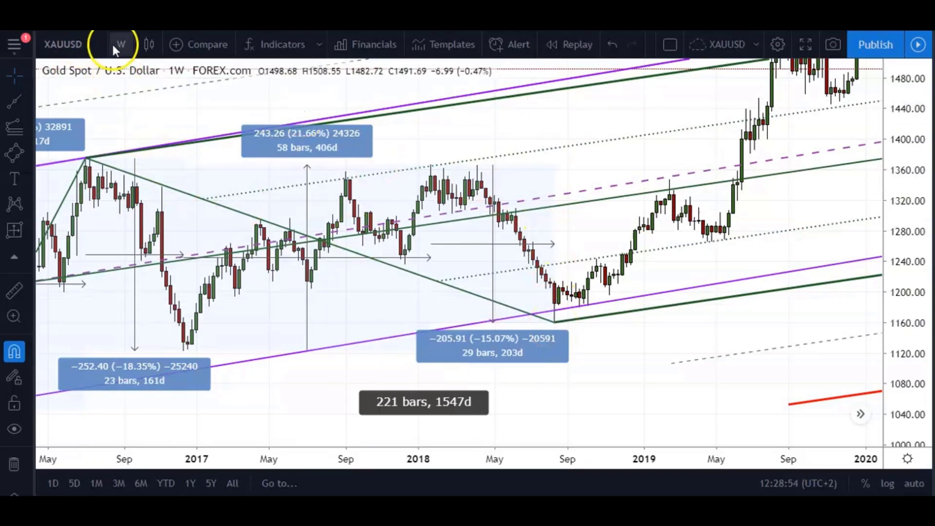
{"action": "left_click", "coordinate": [555, 323]}
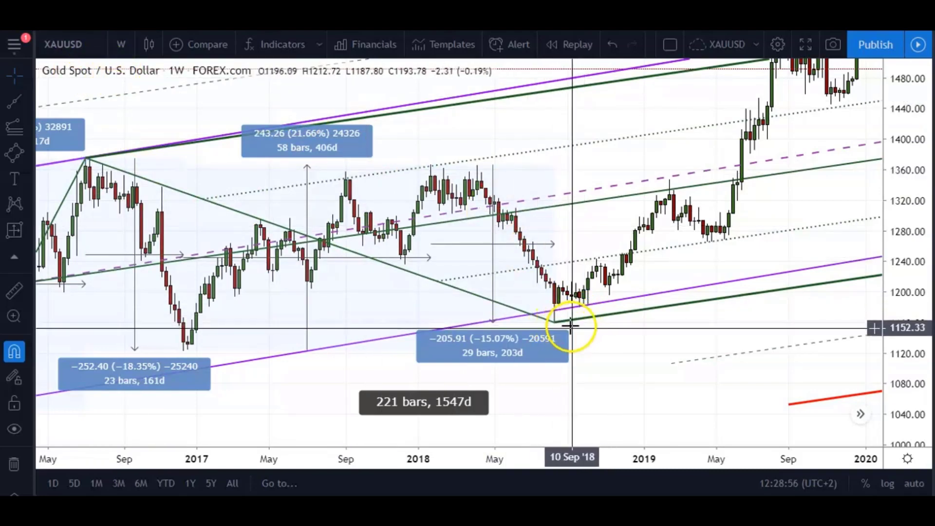
{"action": "left_click", "coordinate": [517, 363]}
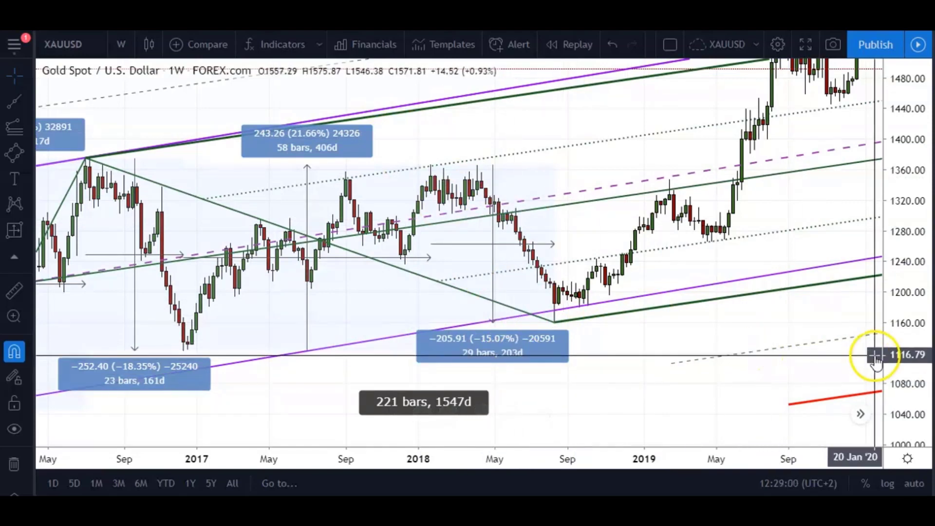
Review the weekly swings from the late-2015 low through 2018 and on to 2020 between the purple channel lines.
{"action": "left_click_drag", "start_coordinate": [891, 358], "coordinate": [894, 348]}
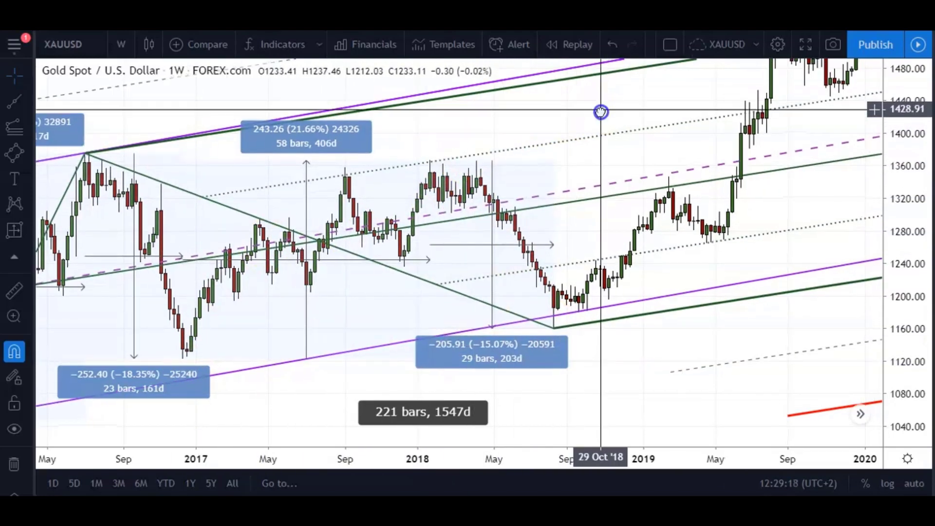
{"action": "left_click_drag", "start_coordinate": [601, 108], "coordinate": [615, 119]}
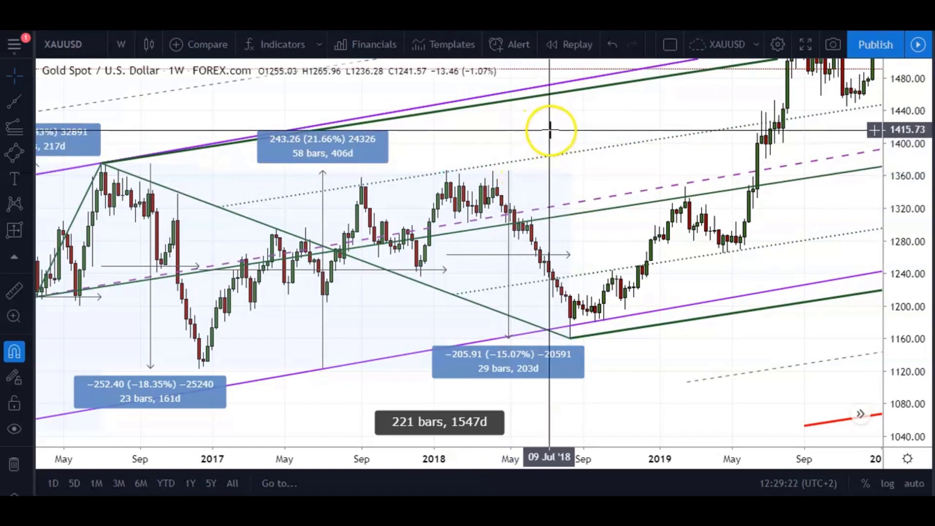
{"action": "left_click_drag", "start_coordinate": [918, 261], "coordinate": [905, 255]}
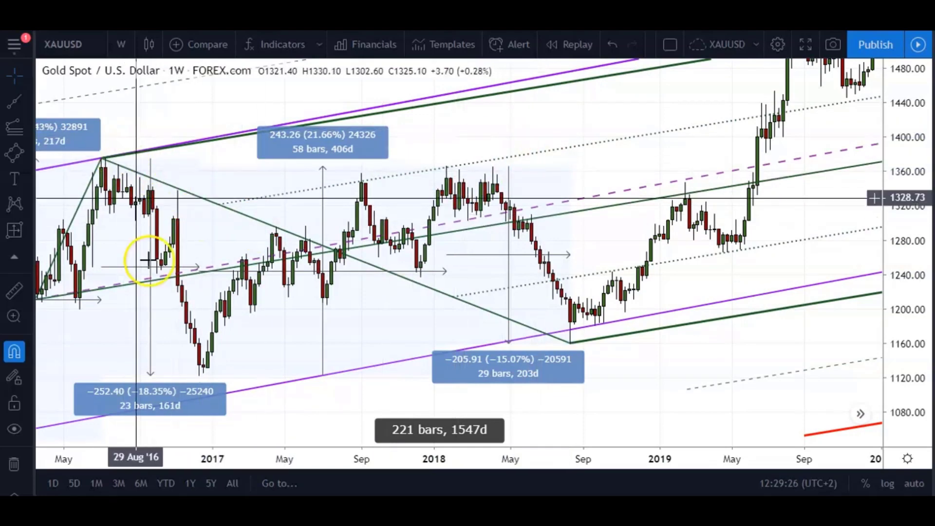
{"action": "left_click_drag", "start_coordinate": [131, 247], "coordinate": [467, 213]}
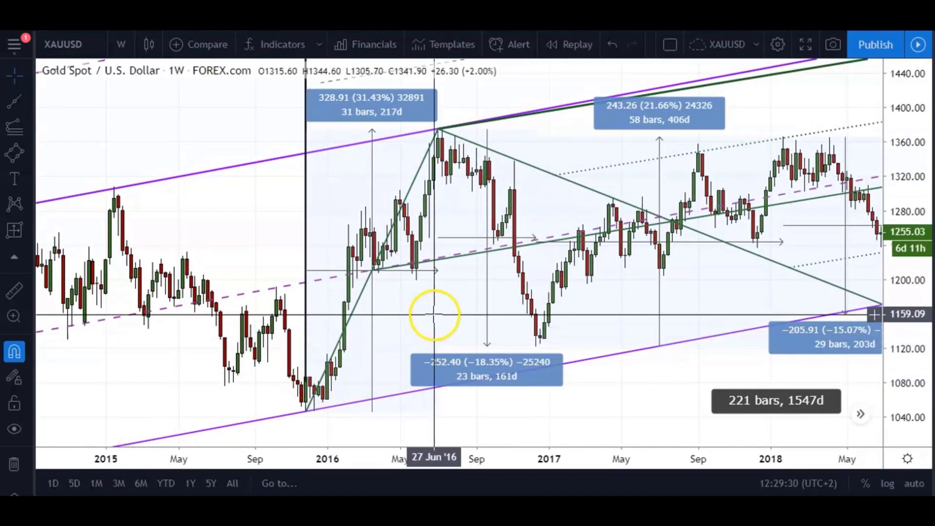
{"action": "left_click_drag", "start_coordinate": [432, 317], "coordinate": [273, 345]}
{"action": "left_click_drag", "start_coordinate": [695, 144], "coordinate": [377, 166]}
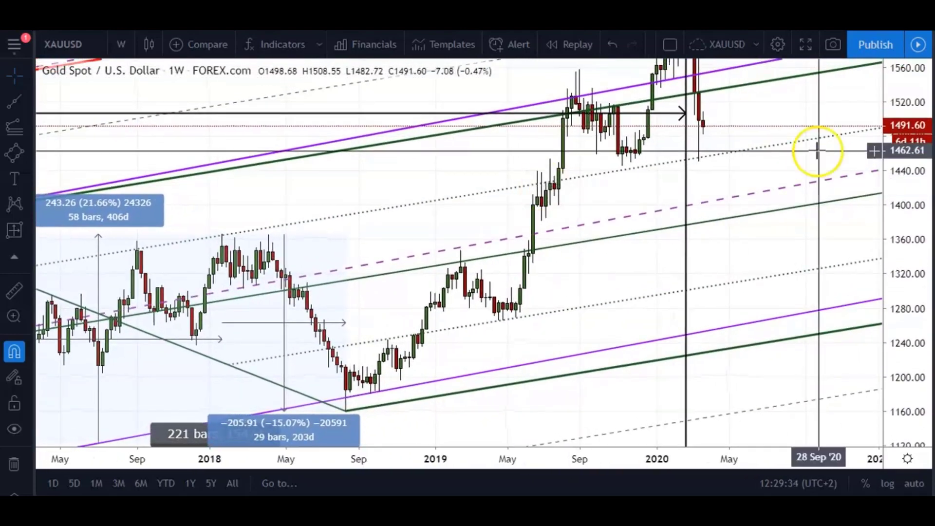
Examine the early-2020 high against the red line and the upper purple and green channel lines.
{"action": "left_click_drag", "start_coordinate": [911, 91], "coordinate": [909, 171]}
{"action": "left_click_drag", "start_coordinate": [764, 129], "coordinate": [711, 228]}
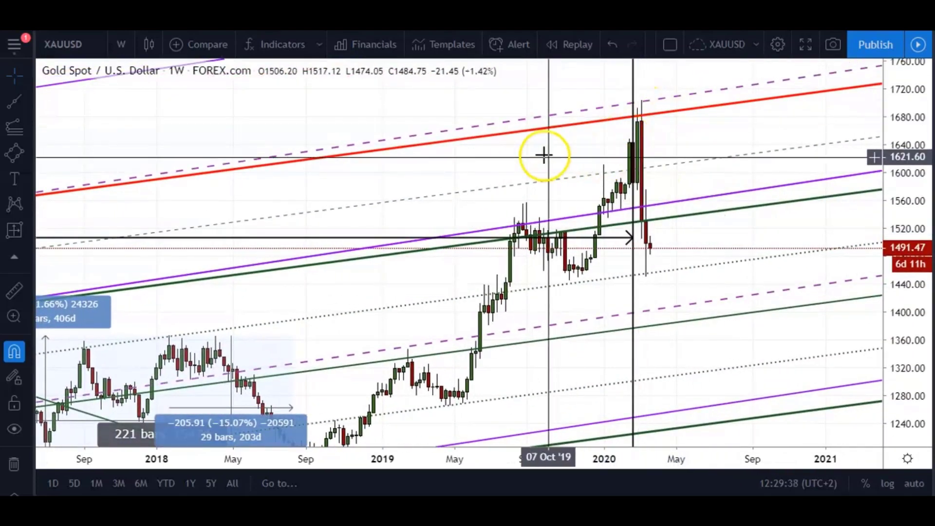
{"action": "left_click_drag", "start_coordinate": [533, 164], "coordinate": [656, 115]}
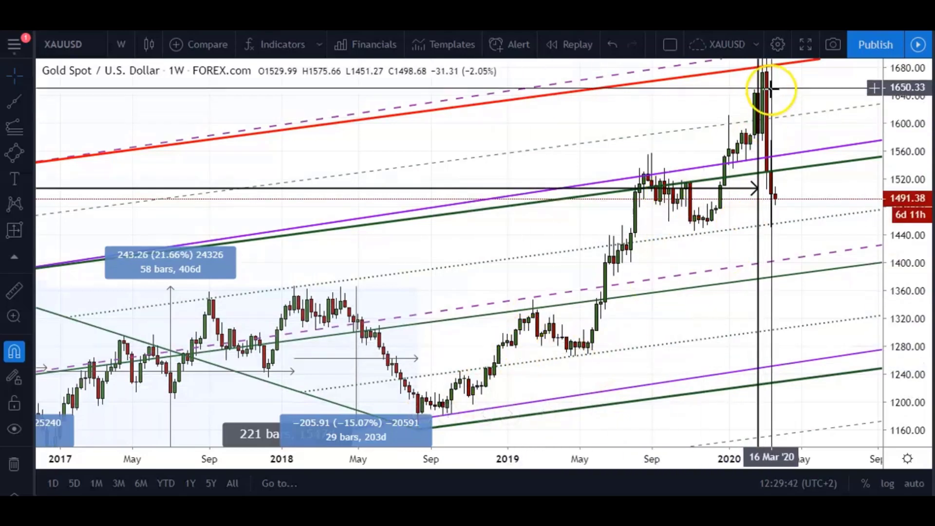
{"action": "left_click_drag", "start_coordinate": [542, 141], "coordinate": [568, 118]}
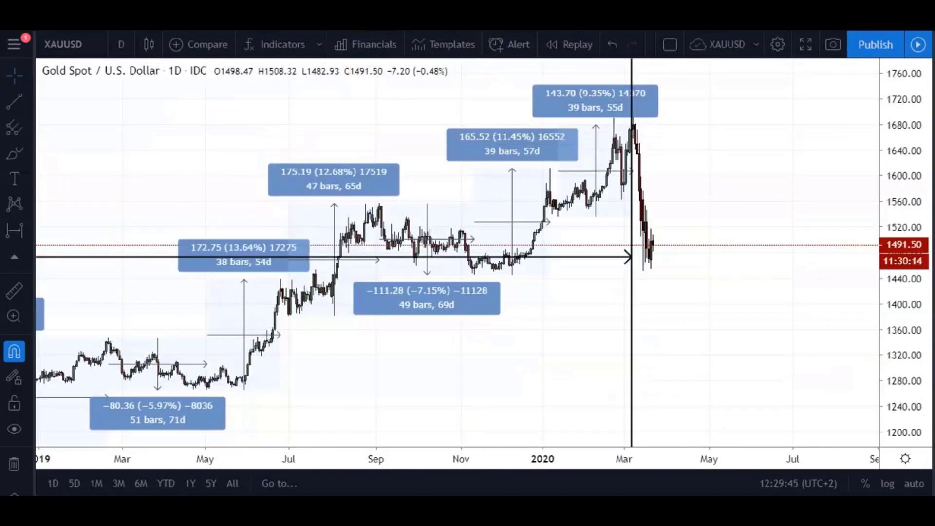
Switch to the daily chart and trace the measured swings from the early-2020 peak back to the late-2015 low.
{"action": "left_click_drag", "start_coordinate": [181, 165], "coordinate": [633, 127]}
{"action": "left_click_drag", "start_coordinate": [359, 165], "coordinate": [618, 183]}
{"action": "left_click_drag", "start_coordinate": [267, 449], "coordinate": [637, 451]}
{"action": "left_click_drag", "start_coordinate": [174, 288], "coordinate": [88, 229]}
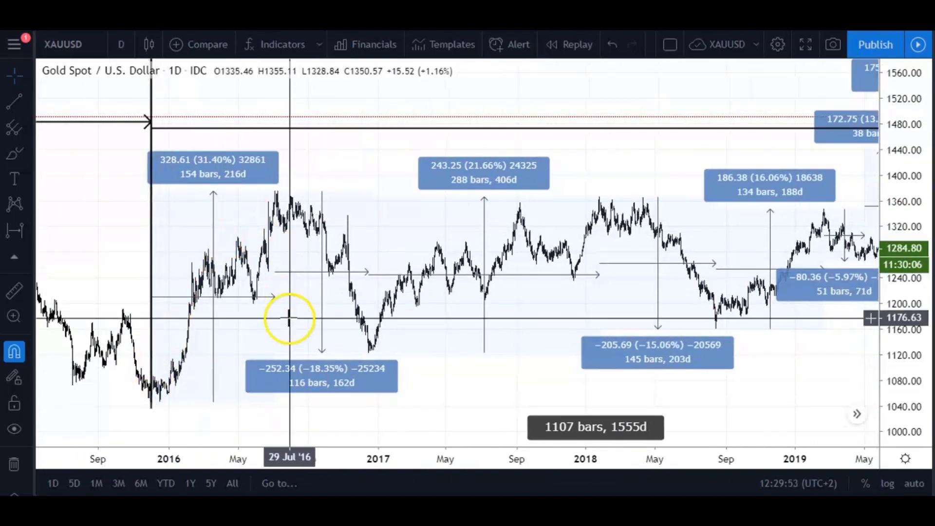
Examine the daily decline from January to August 2018 and the following upswing to February 2019.
{"action": "left_click_drag", "start_coordinate": [819, 377], "coordinate": [566, 400]}
{"action": "left_click_drag", "start_coordinate": [578, 455], "coordinate": [425, 463]}
{"action": "left_click_drag", "start_coordinate": [918, 344], "coordinate": [915, 254]}
{"action": "left_click_drag", "start_coordinate": [643, 368], "coordinate": [818, 270]}
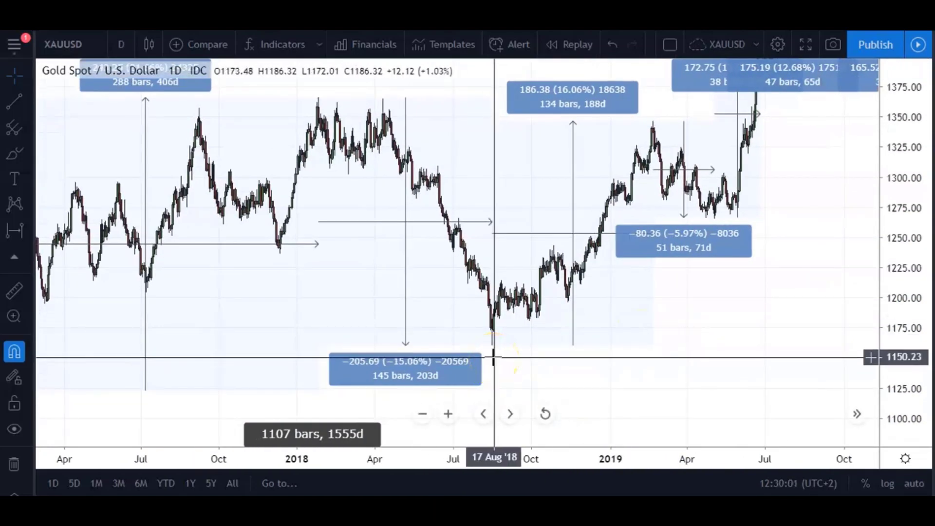
{"action": "left_click_drag", "start_coordinate": [754, 358], "coordinate": [633, 420]}
{"action": "left_click_drag", "start_coordinate": [908, 205], "coordinate": [910, 239]}
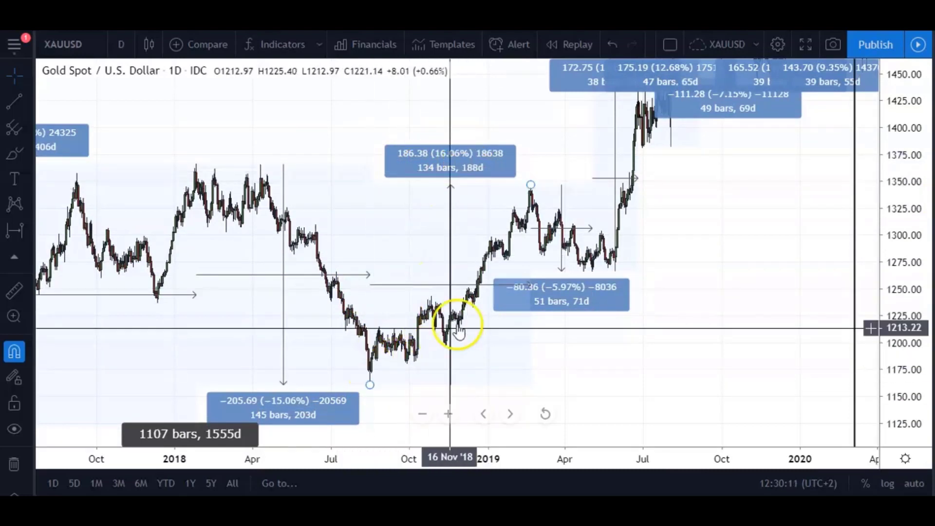
Inspect the February to May 2019 correction and the following upswing to the June 2019 high.
{"action": "left_click_drag", "start_coordinate": [584, 132], "coordinate": [459, 184]}
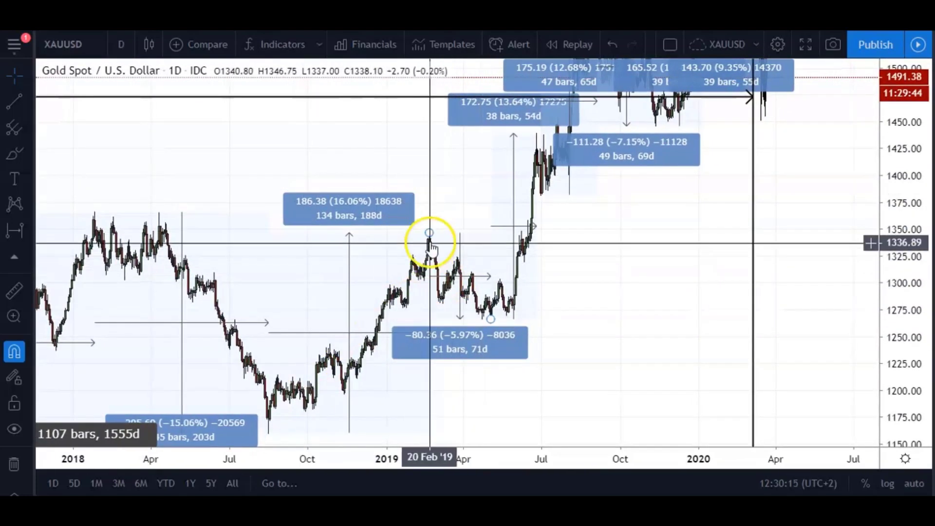
{"action": "left_click_drag", "start_coordinate": [892, 144], "coordinate": [910, 166]}
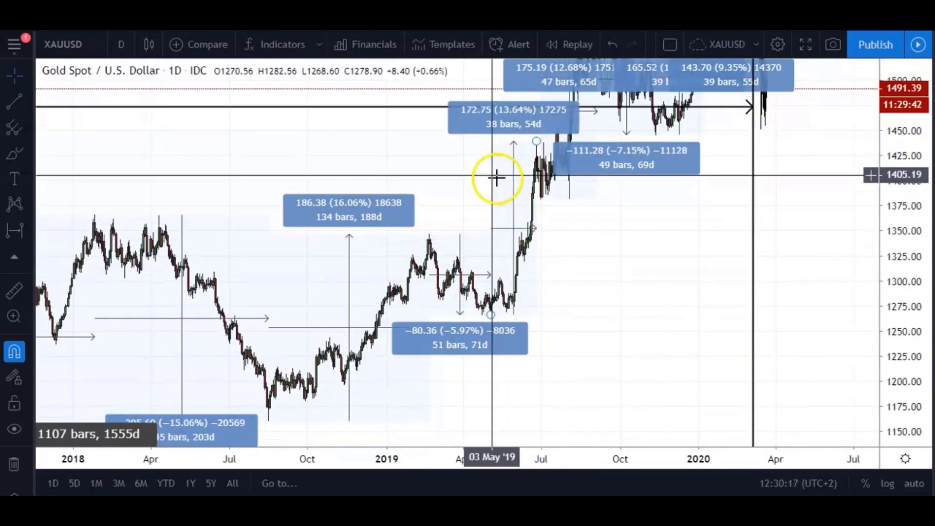
{"action": "left_click_drag", "start_coordinate": [460, 179], "coordinate": [450, 164]}
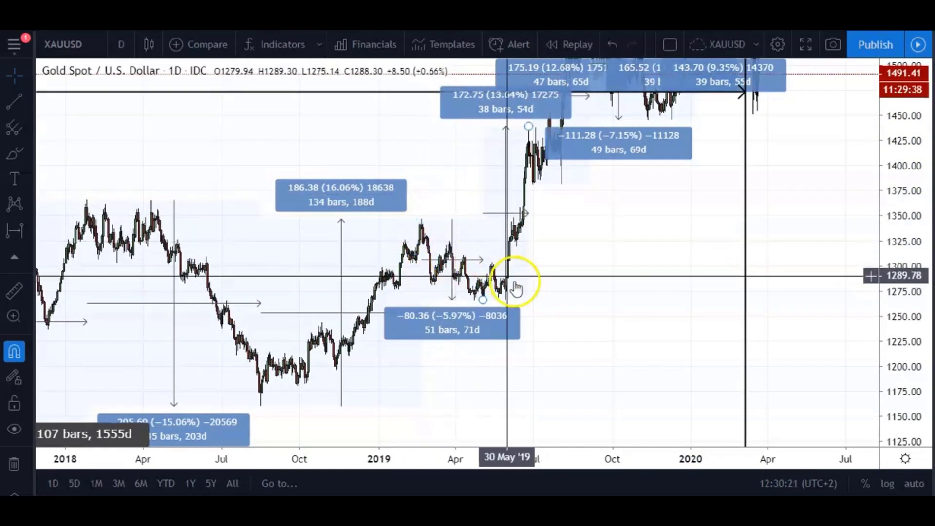
{"action": "left_click_drag", "start_coordinate": [598, 278], "coordinate": [670, 287]}
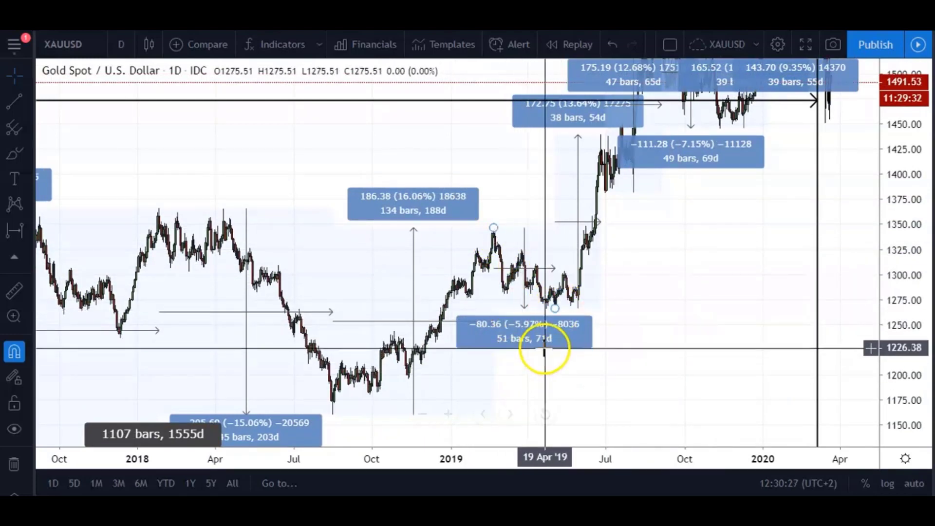
{"action": "left_click_drag", "start_coordinate": [691, 294], "coordinate": [693, 365]}
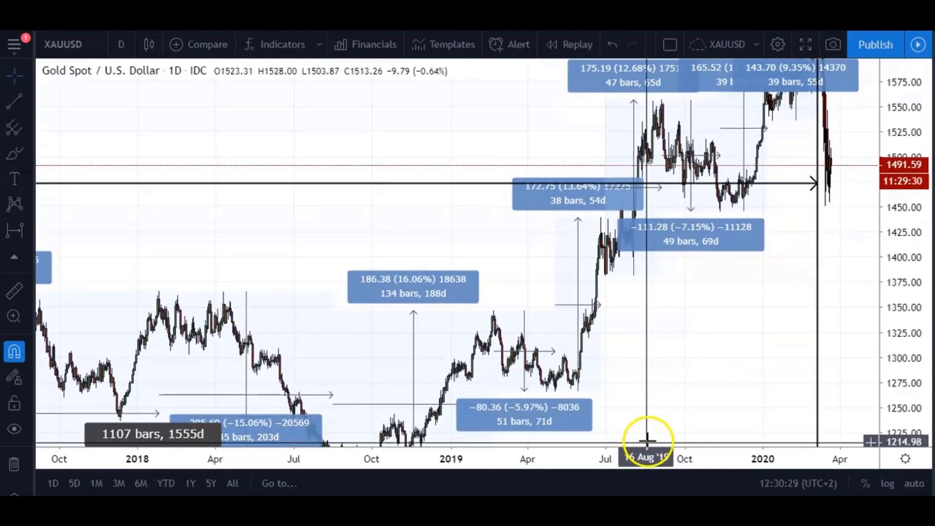
Inspect the July to September 2019 upswing and the correction after it on a stretched time scale.
{"action": "left_click_drag", "start_coordinate": [628, 463], "coordinate": [465, 463]}
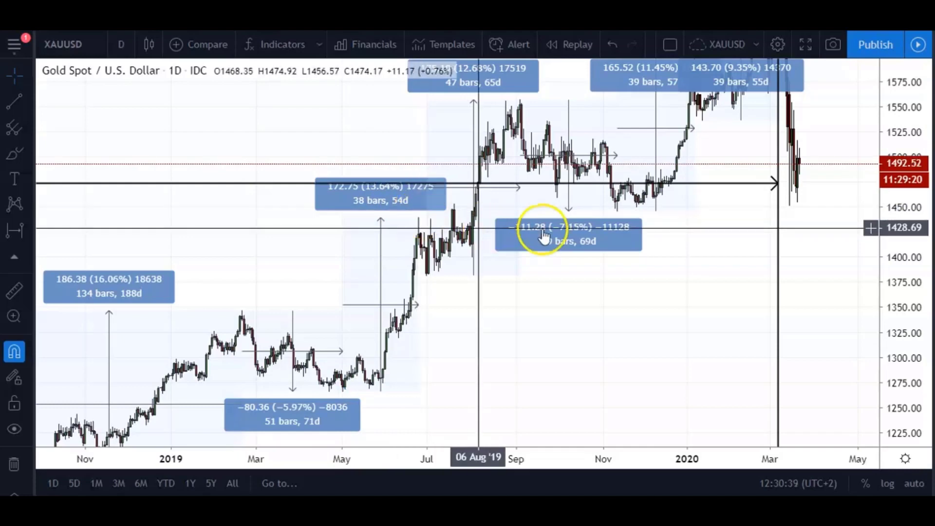
{"action": "left_click_drag", "start_coordinate": [914, 142], "coordinate": [913, 171]}
{"action": "left_click_drag", "start_coordinate": [720, 291], "coordinate": [742, 321]}
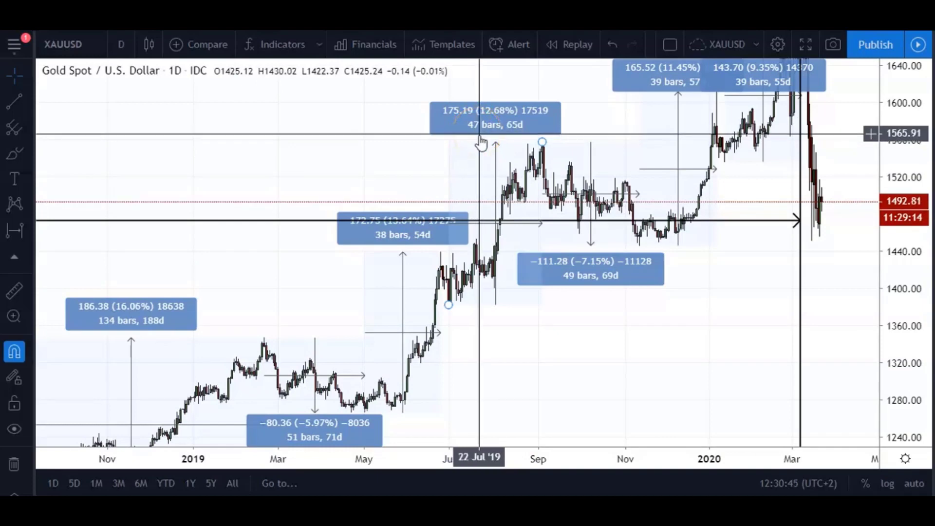
Compare the September to November 2019 correction with the July to September 2019 upswing before it.
{"action": "left_click_drag", "start_coordinate": [563, 371], "coordinate": [587, 336]}
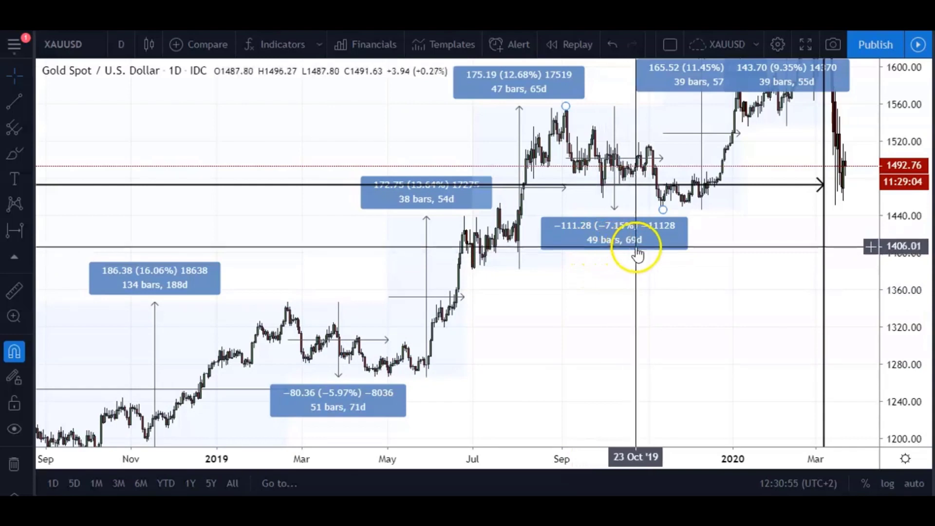
{"action": "left_click_drag", "start_coordinate": [914, 304], "coordinate": [915, 289]}
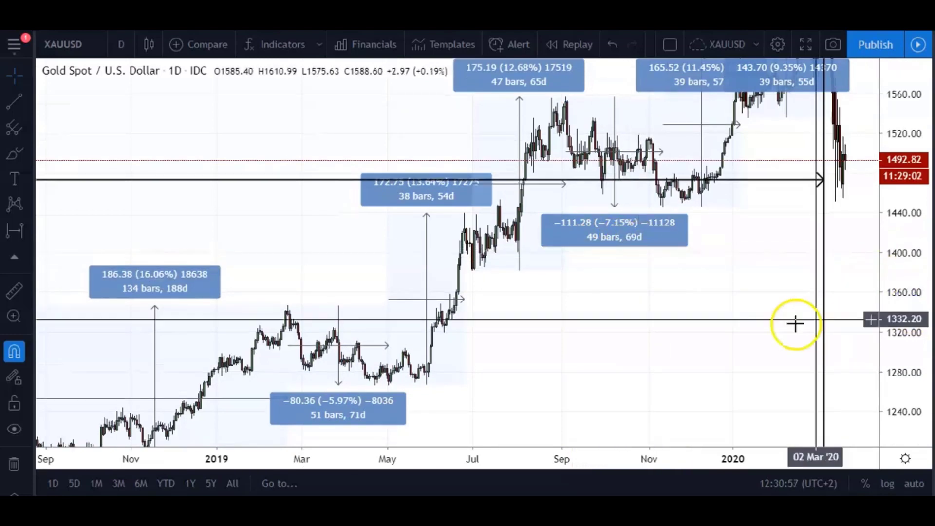
{"action": "left_click_drag", "start_coordinate": [677, 321], "coordinate": [674, 337]}
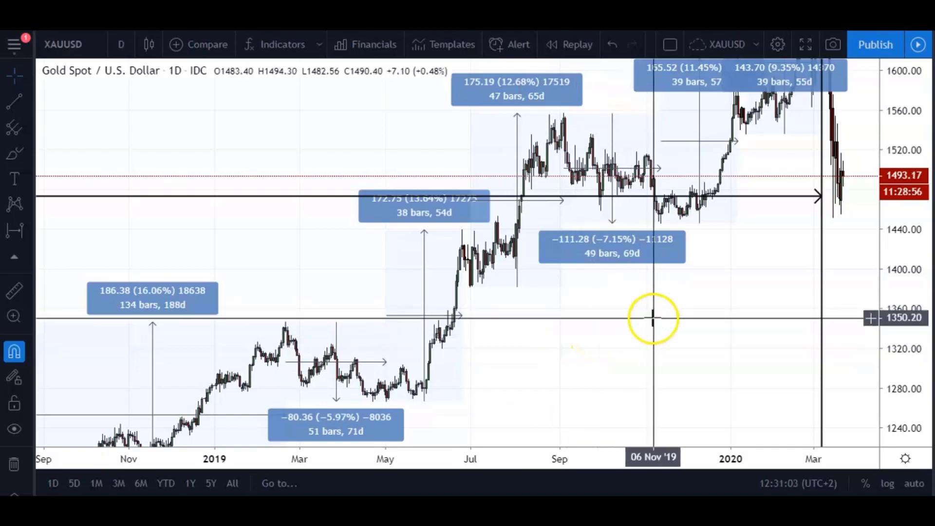
{"action": "left_click_drag", "start_coordinate": [543, 371], "coordinate": [498, 388]}
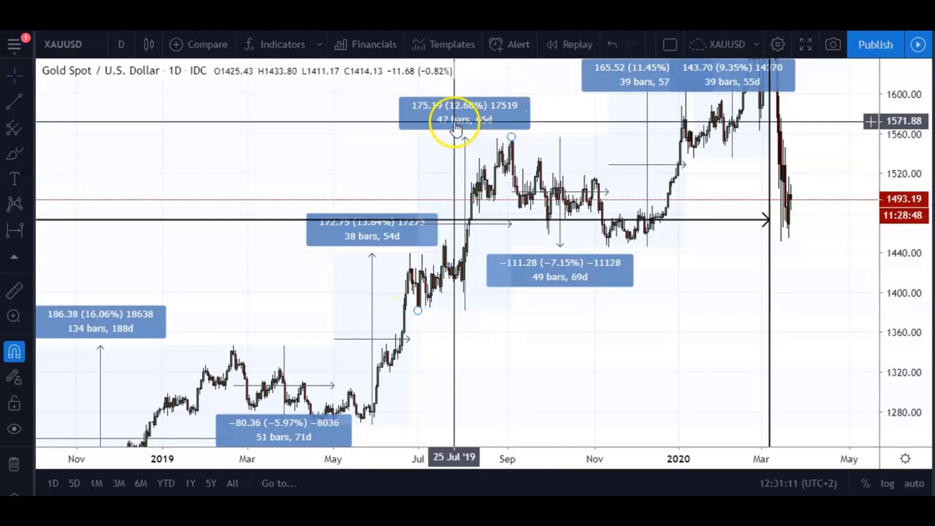
{"action": "left_click", "coordinate": [479, 128]}
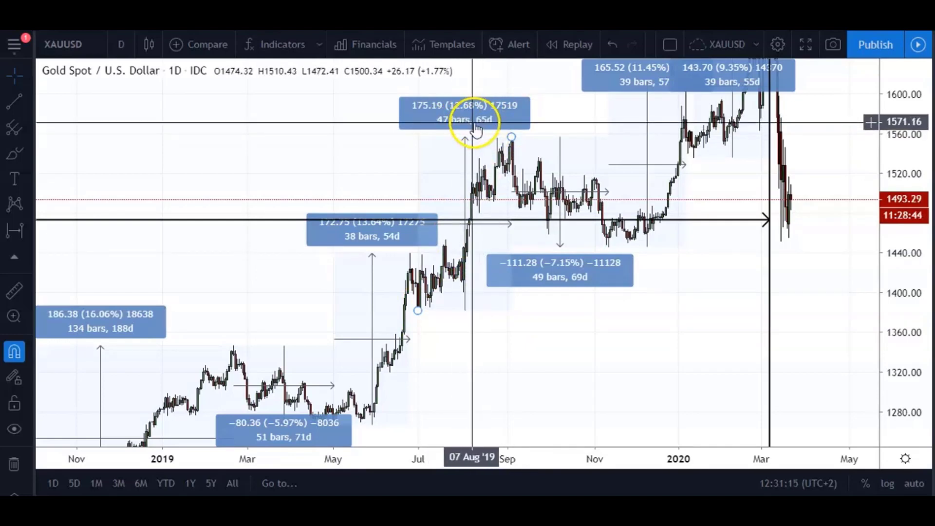
Inspect the November 2019 to January 2020 upswing and the following upswing to the March 2020 high.
{"action": "left_click_drag", "start_coordinate": [625, 119], "coordinate": [412, 219]}
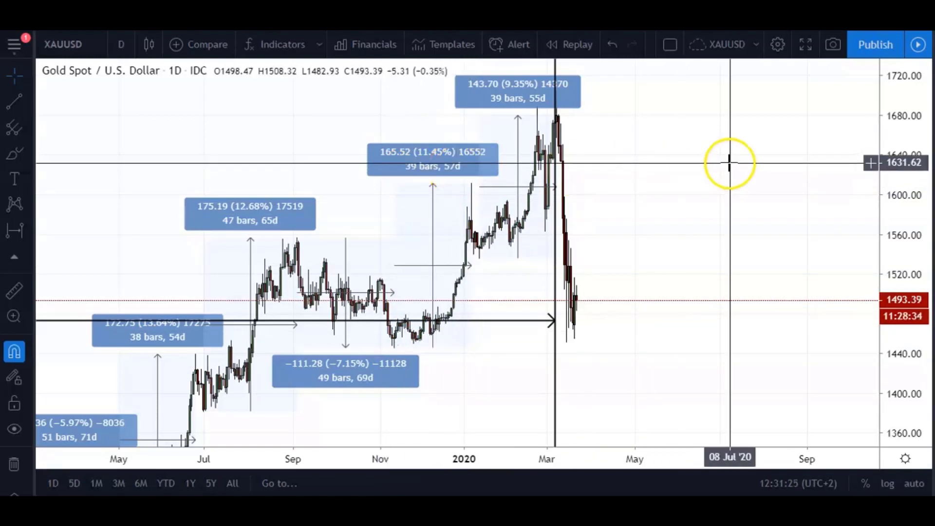
{"action": "left_click_drag", "start_coordinate": [770, 166], "coordinate": [791, 165]}
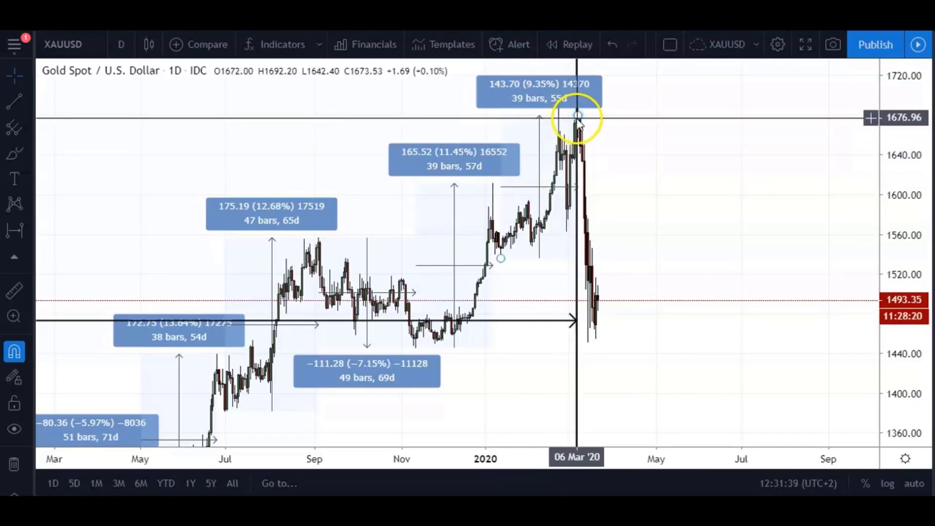
{"action": "left_click_drag", "start_coordinate": [905, 108], "coordinate": [903, 130]}
{"action": "left_click_drag", "start_coordinate": [624, 133], "coordinate": [728, 161]}
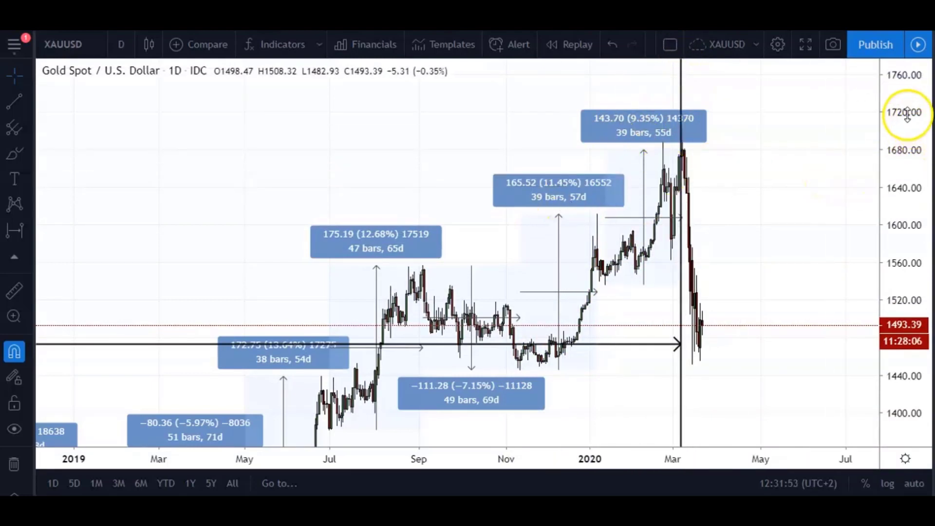
Trace the measured swings from the March 2020 high back to the early-2018 peak on a compressed time scale.
{"action": "left_click_drag", "start_coordinate": [911, 115], "coordinate": [897, 203]}
{"action": "left_click_drag", "start_coordinate": [749, 265], "coordinate": [801, 223]}
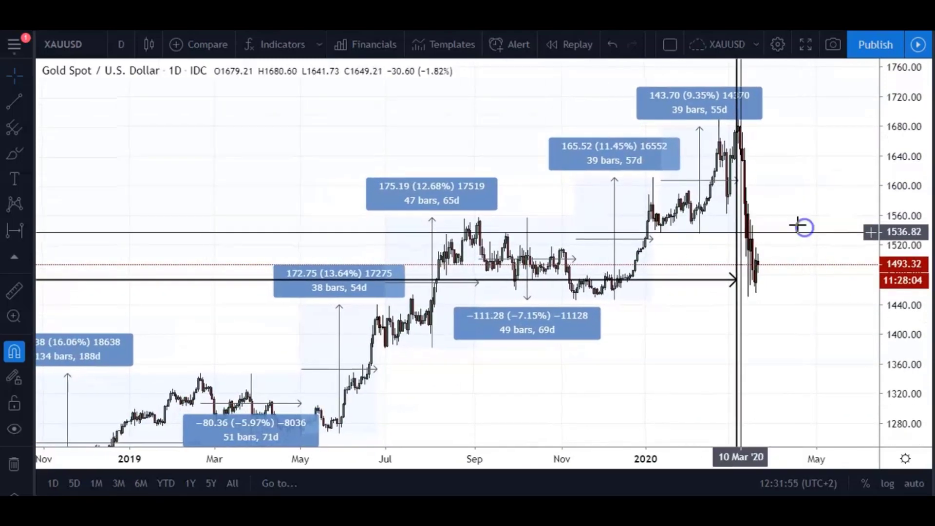
{"action": "left_click_drag", "start_coordinate": [352, 463], "coordinate": [473, 460]}
{"action": "left_click_drag", "start_coordinate": [329, 219], "coordinate": [455, 142]}
{"action": "left_click_drag", "start_coordinate": [292, 463], "coordinate": [393, 459]}
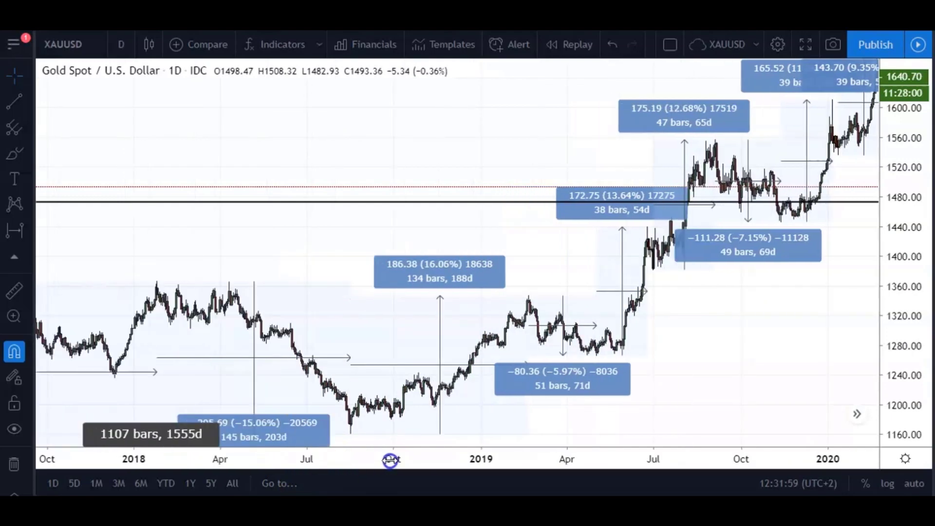
Examine the August 2018 to February 2019 upswing, the correction to May 2019 and the following rise at a closer scale.
{"action": "left_click_drag", "start_coordinate": [906, 349], "coordinate": [912, 280]}
{"action": "left_click_drag", "start_coordinate": [784, 338], "coordinate": [737, 304]}
{"action": "left_click_drag", "start_coordinate": [637, 463], "coordinate": [497, 464]}
{"action": "left_click_drag", "start_coordinate": [509, 340], "coordinate": [721, 312]}
{"action": "left_click_drag", "start_coordinate": [908, 344], "coordinate": [853, 332]}
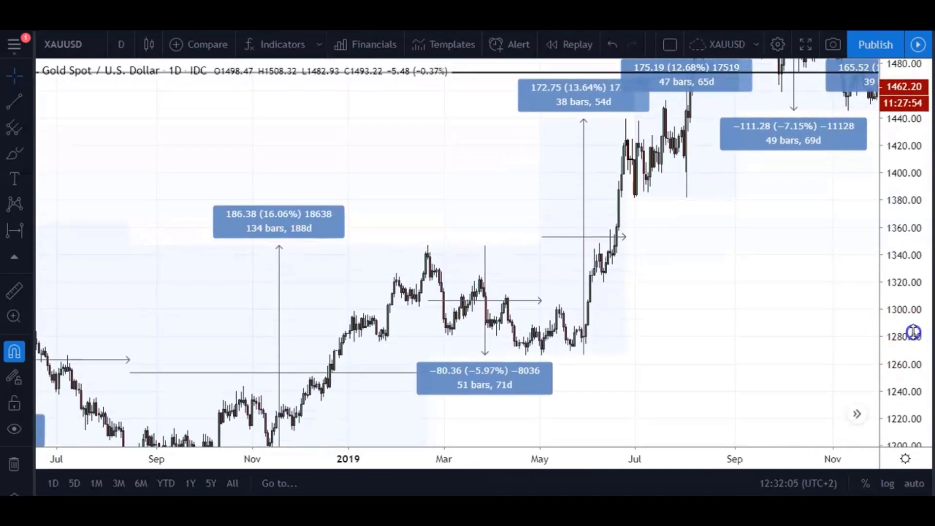
{"action": "left_click_drag", "start_coordinate": [701, 334], "coordinate": [716, 301]}
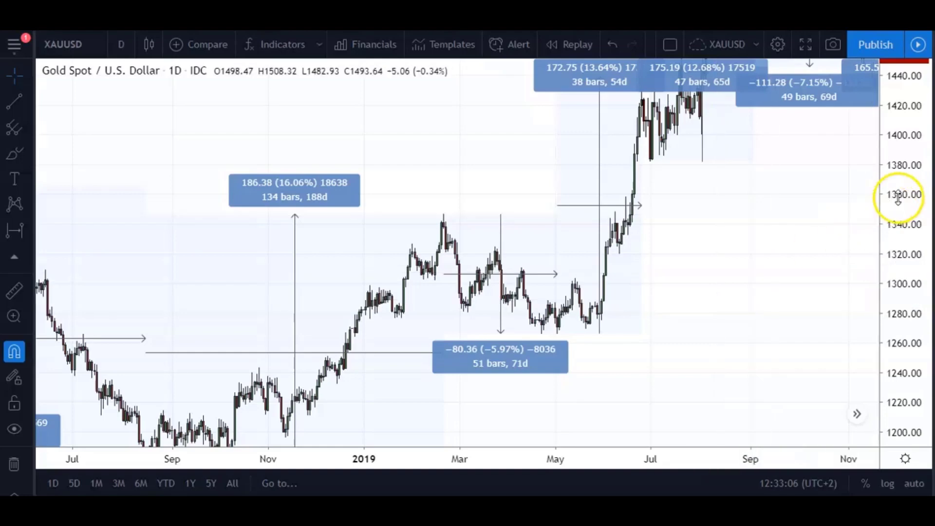
{"action": "left_click_drag", "start_coordinate": [897, 202], "coordinate": [896, 280]}
{"action": "left_click_drag", "start_coordinate": [753, 326], "coordinate": [620, 326]}
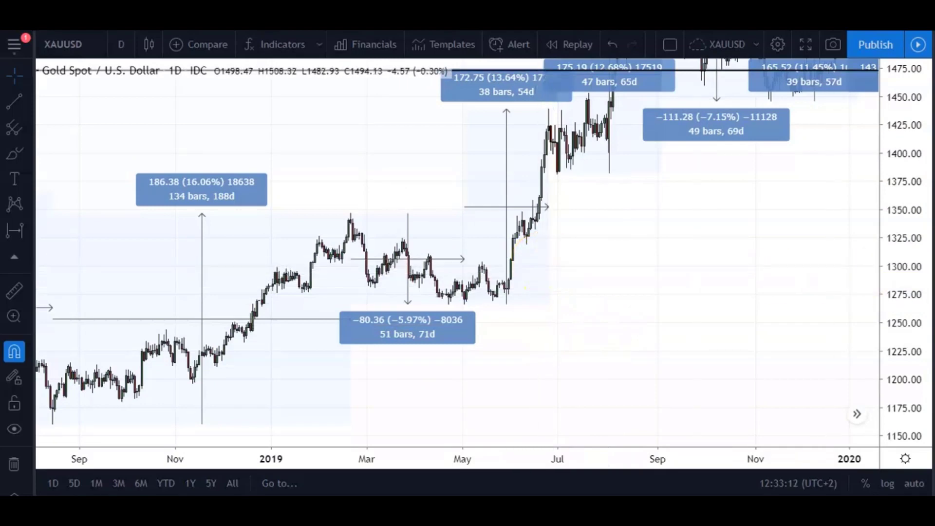
{"action": "left_click_drag", "start_coordinate": [688, 223], "coordinate": [777, 312]}
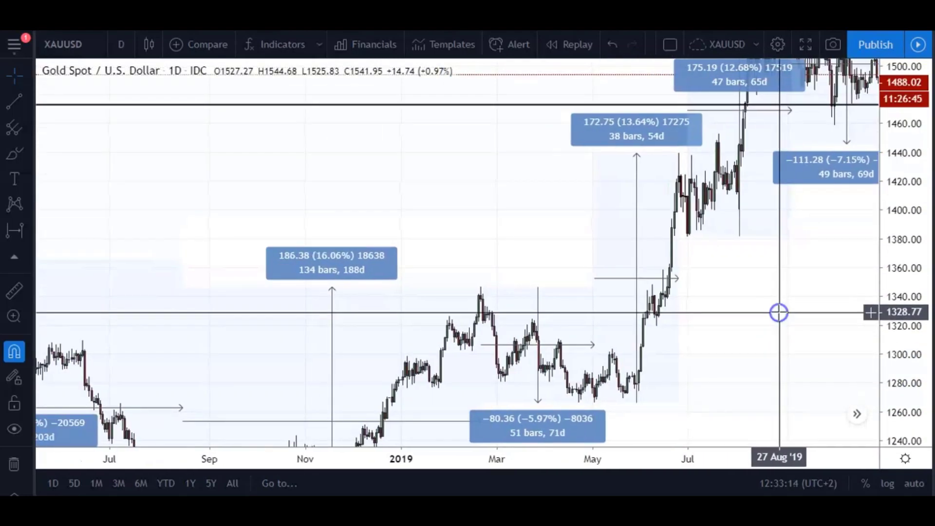
{"action": "left_click", "coordinate": [341, 161]}
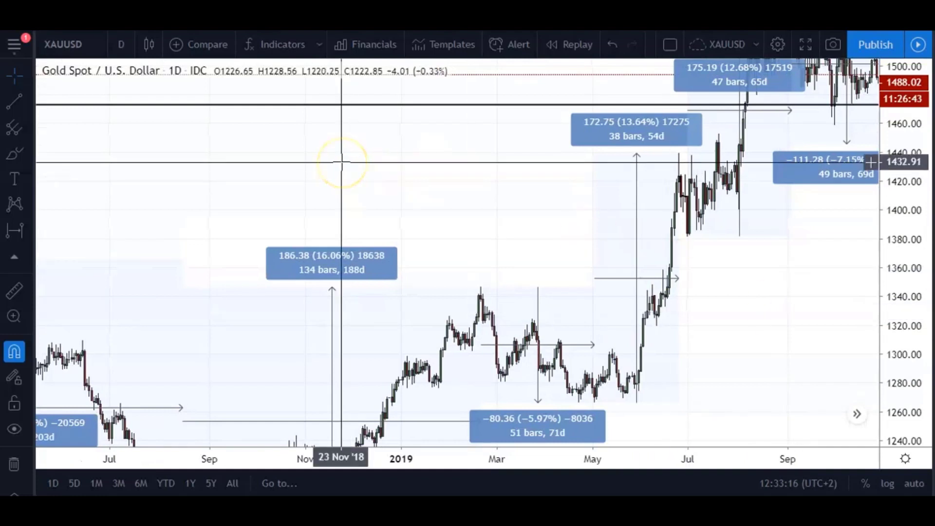
{"action": "left_click", "coordinate": [391, 178]}
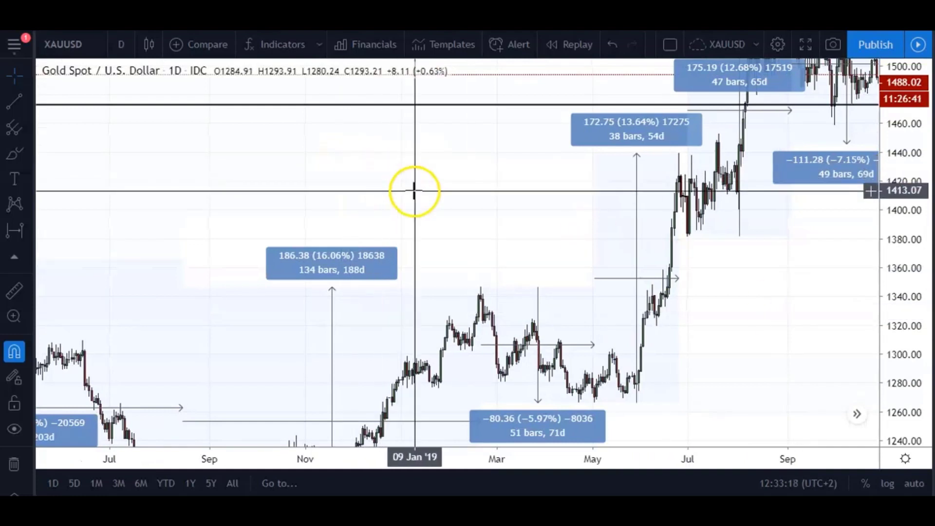
{"action": "left_click", "coordinate": [121, 121]}
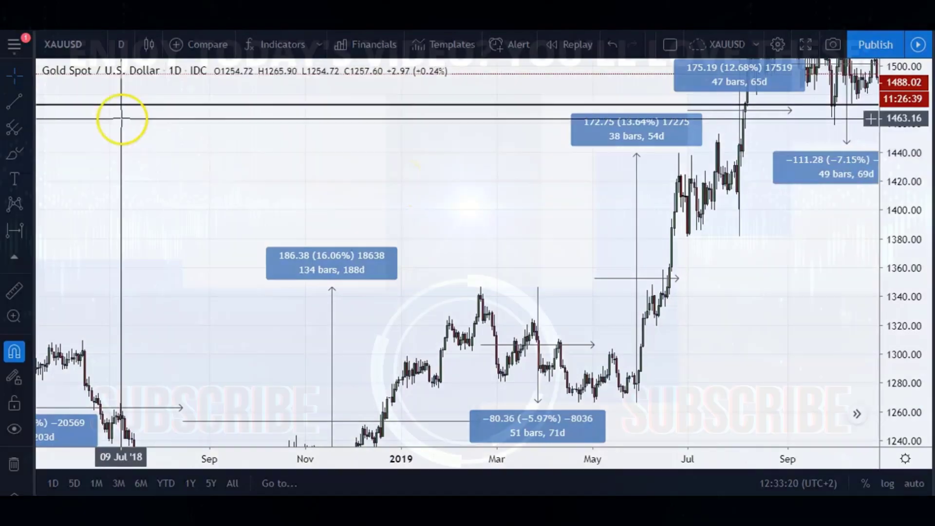